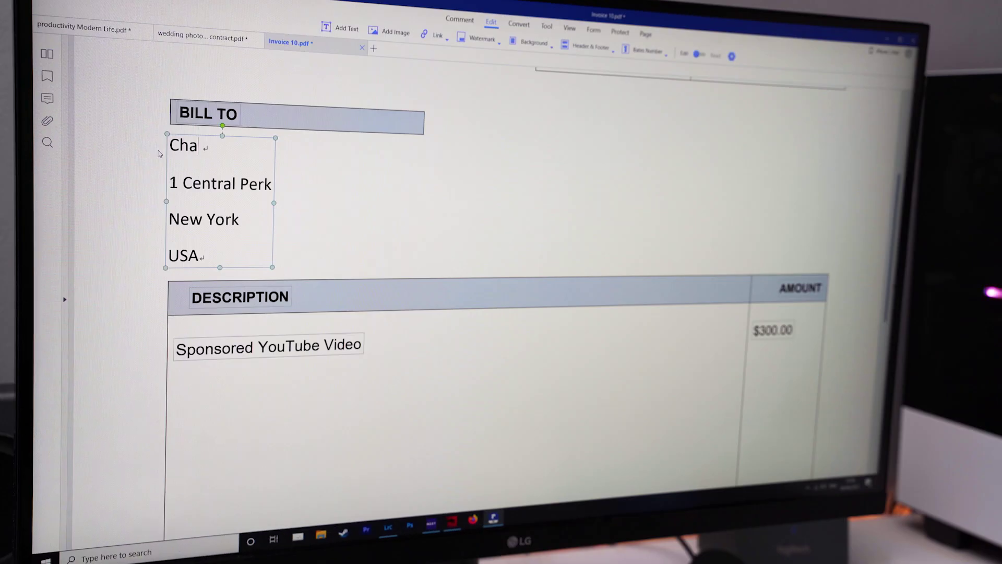
Step: Open Furniture.pdf, move page 3 into second position and rotate the page to 270 degrees
{"action": "type", "text": "ndler B"}
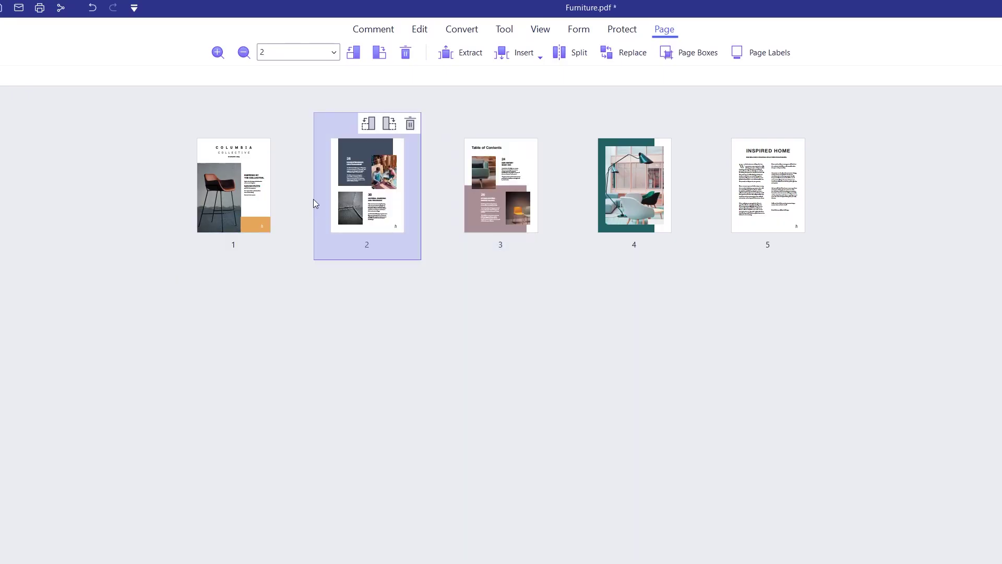
{"action": "left_click_drag", "start_coordinate": [234, 183], "coordinate": [441, 205]}
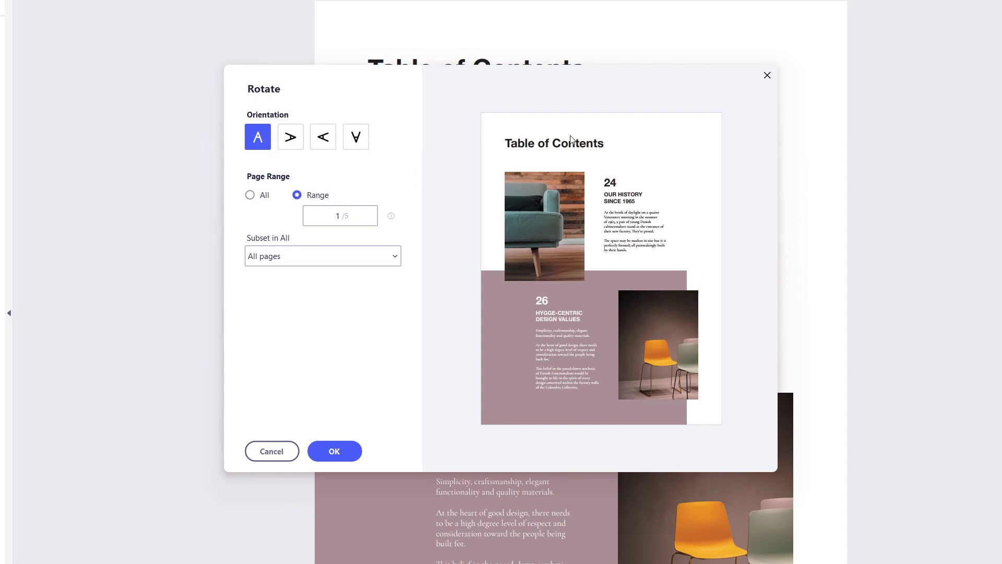
{"action": "left_click", "coordinate": [290, 137]}
{"action": "left_click", "coordinate": [322, 137]}
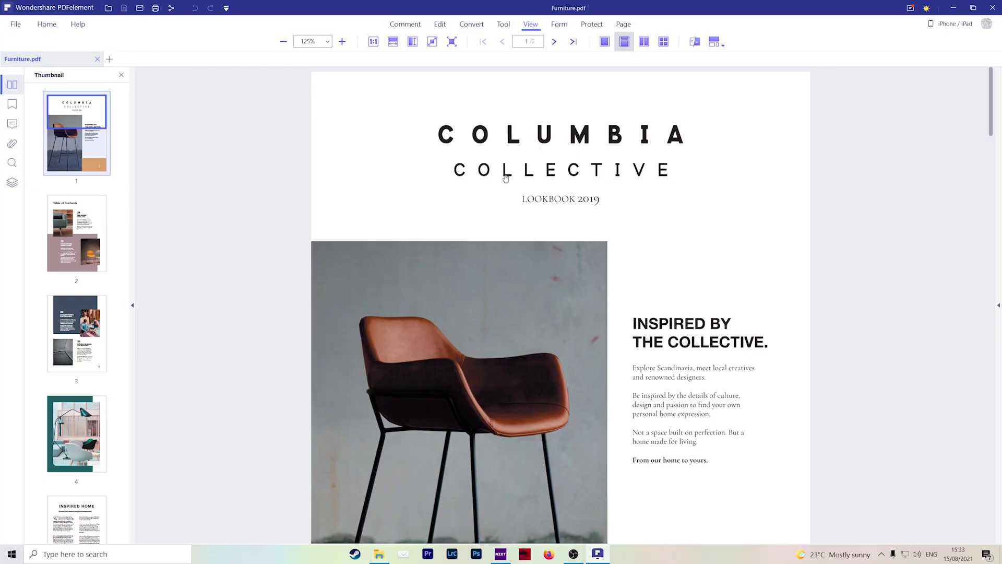
Step: Split Furniture.pdf every 2 pages into a Desktop Furniture folder and open that folder
{"action": "left_click", "coordinate": [622, 24]}
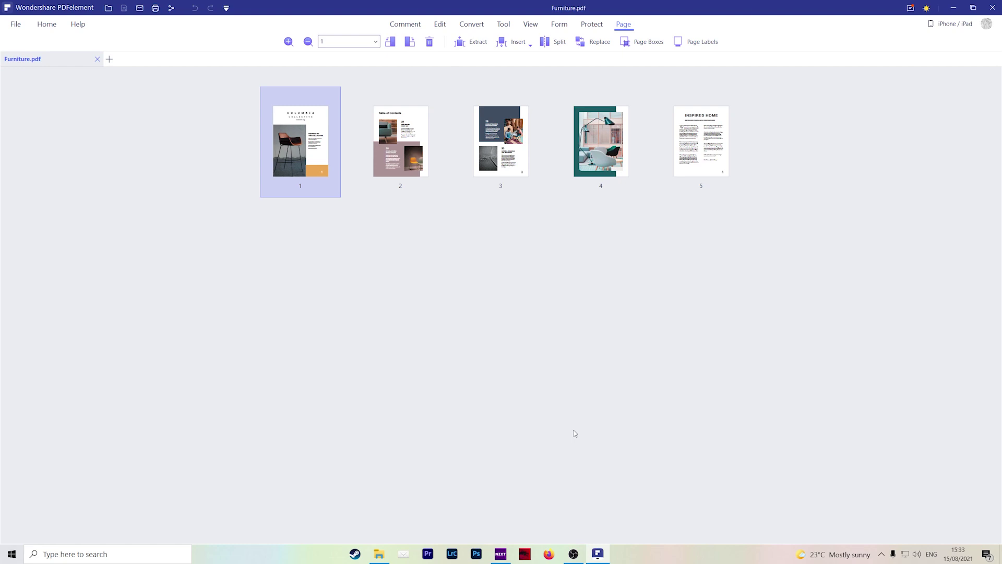
{"action": "left_click", "coordinate": [553, 49]}
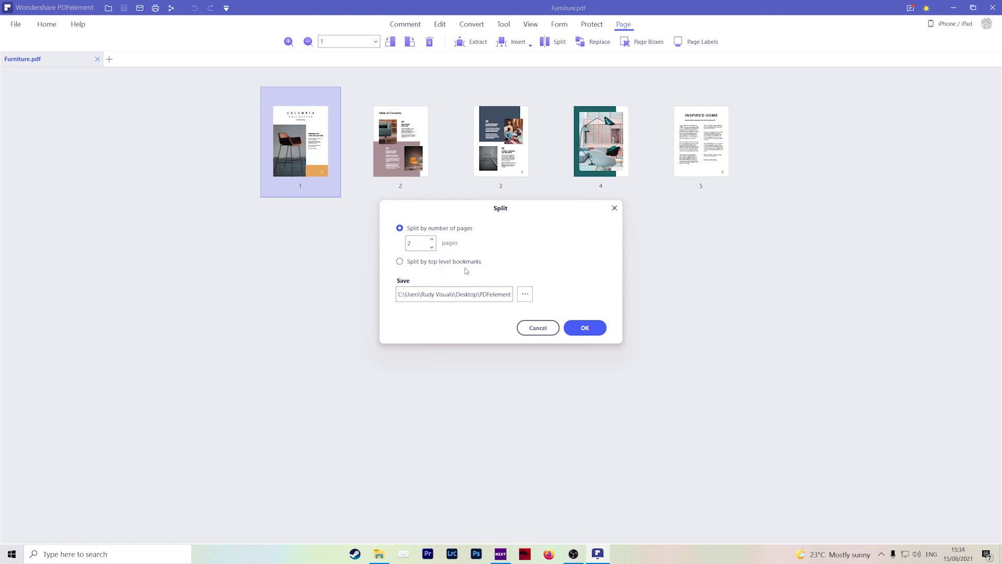
{"action": "left_click", "coordinate": [525, 293]}
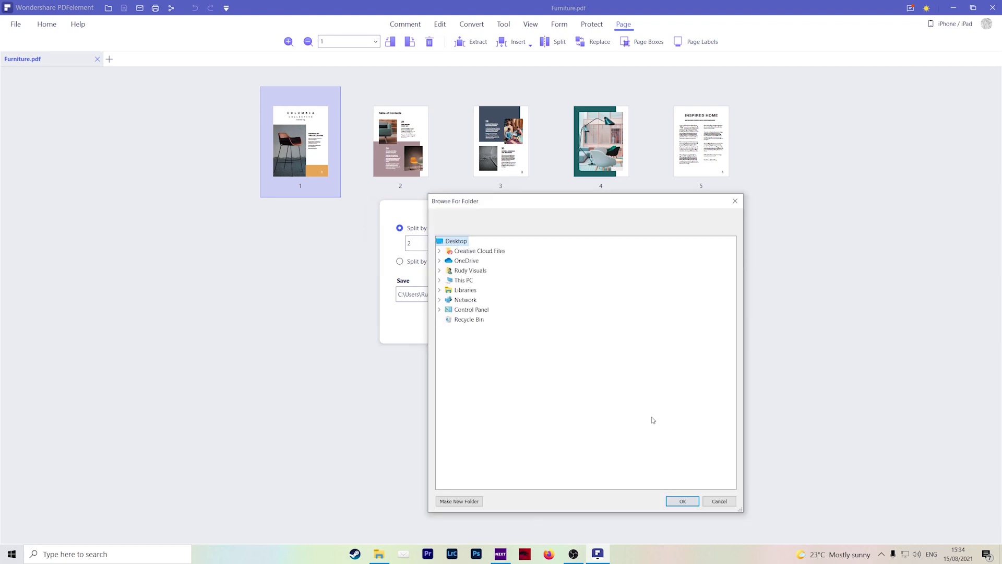
{"action": "left_click", "coordinate": [686, 498]}
{"action": "left_click", "coordinate": [584, 327]}
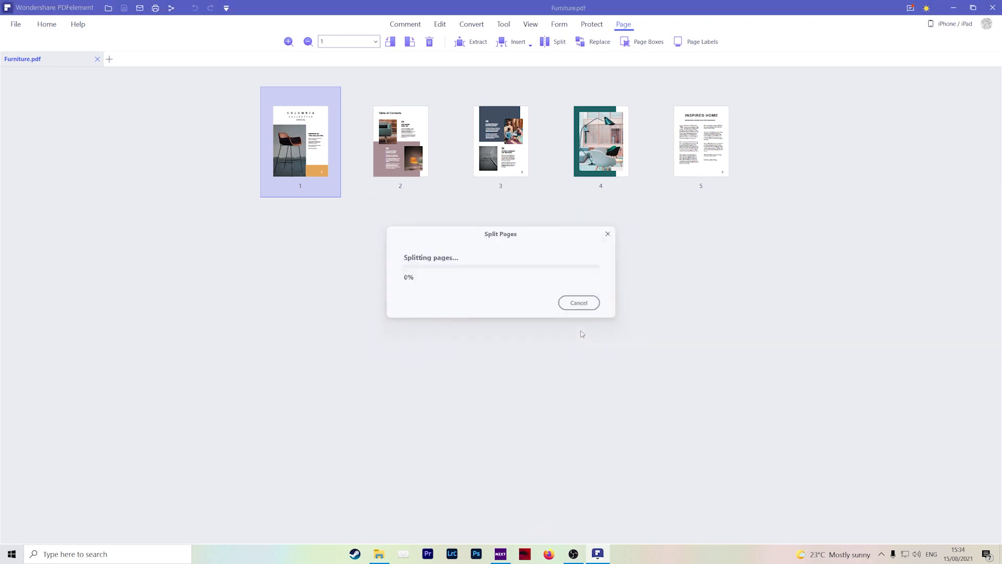
{"action": "left_click", "coordinate": [584, 294]}
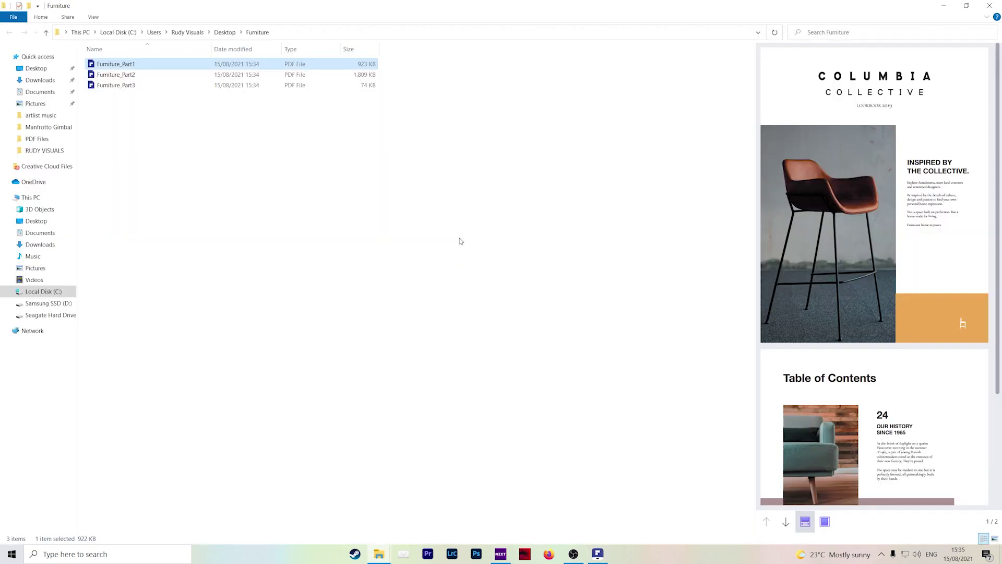
Step: Preview Furniture_Part2 and Furniture_Part3 in Explorer's Preview pane
{"action": "left_click", "coordinate": [116, 74]}
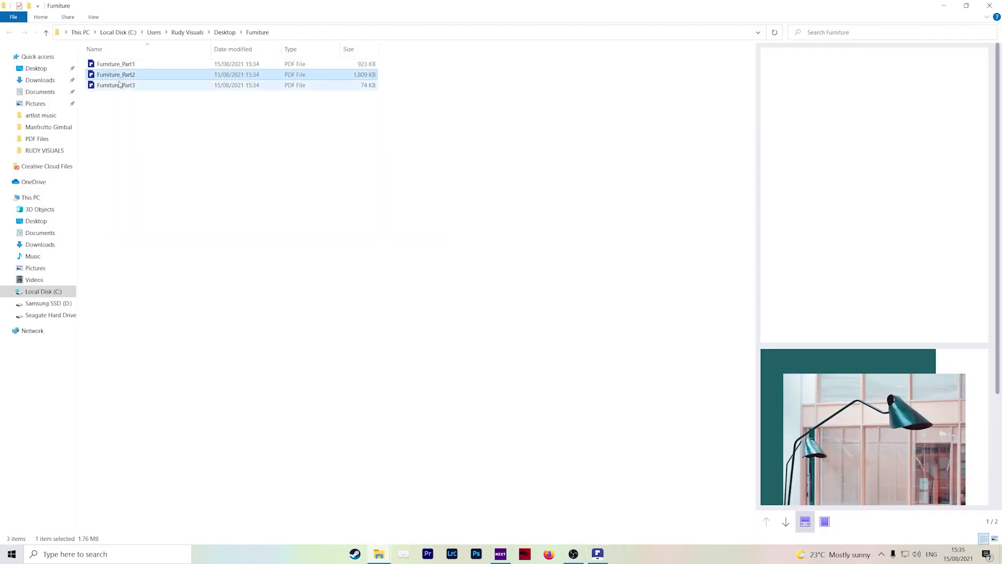
{"action": "scroll", "coordinate": [870, 292], "scroll_direction": "down", "scroll_amount": 3}
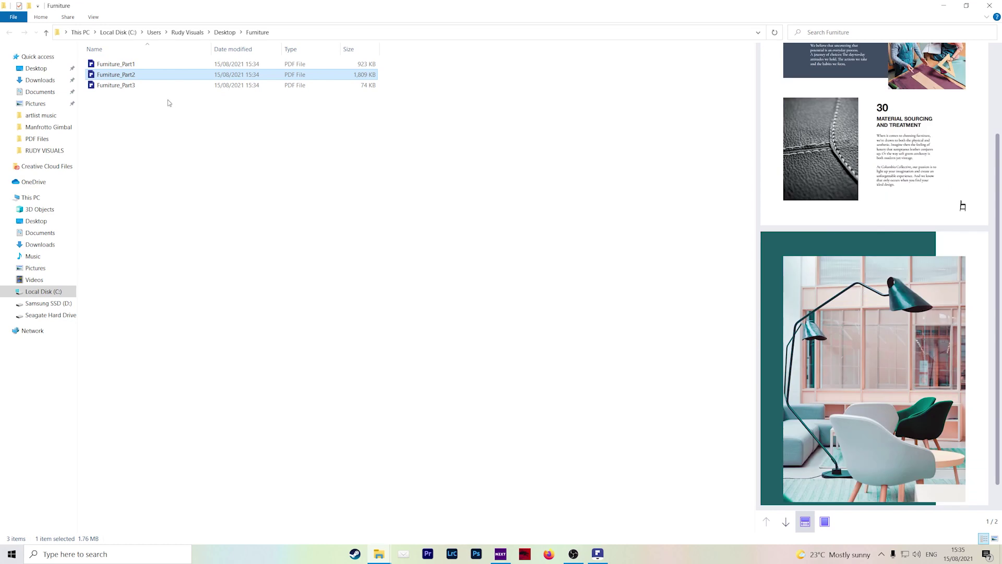
{"action": "left_click", "coordinate": [156, 85]}
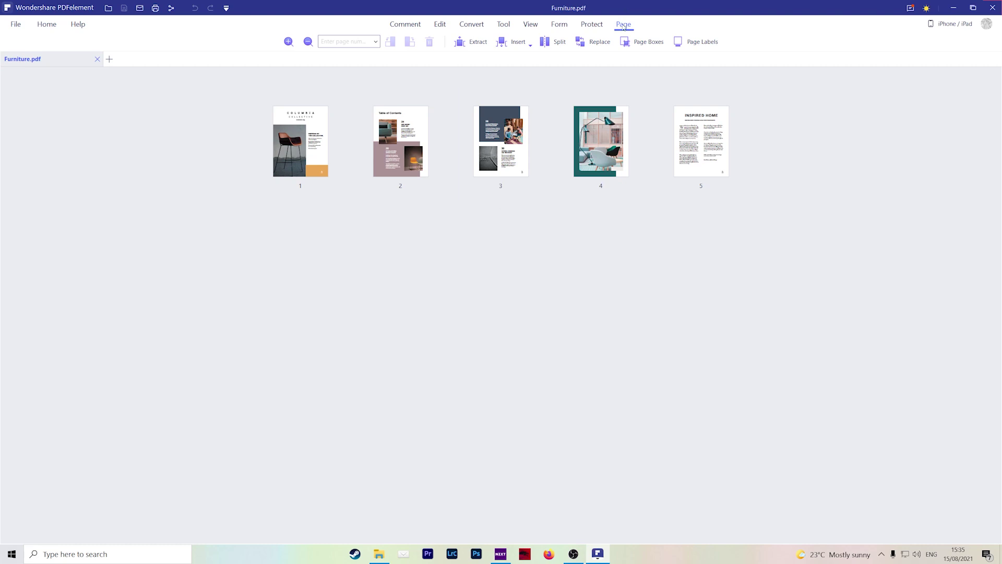
Step: Select pages 3 through 5 of Furniture.pdf and delete them
{"action": "right_click", "coordinate": [690, 167]}
{"action": "left_click", "coordinate": [782, 139]}
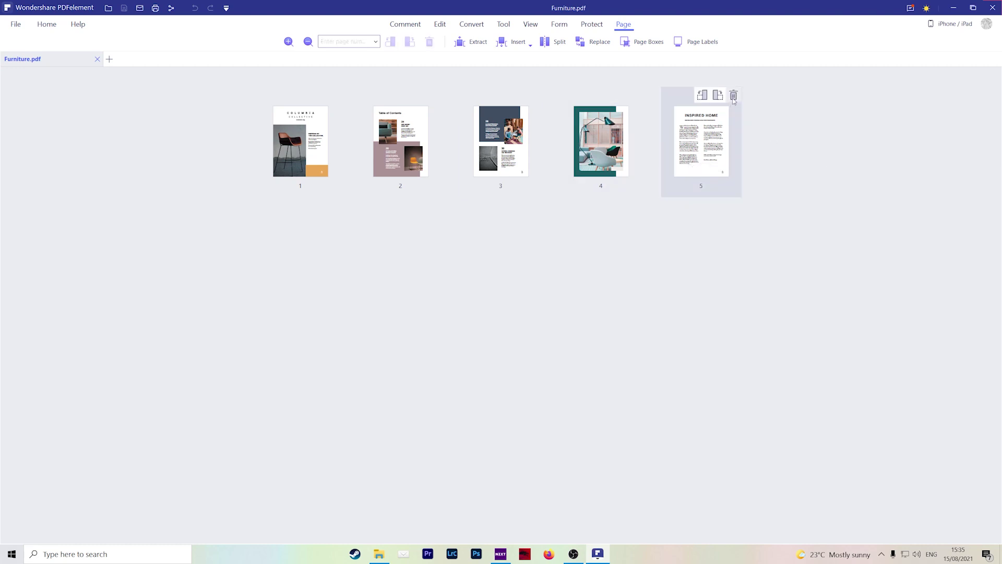
{"action": "left_click", "coordinate": [673, 140]}
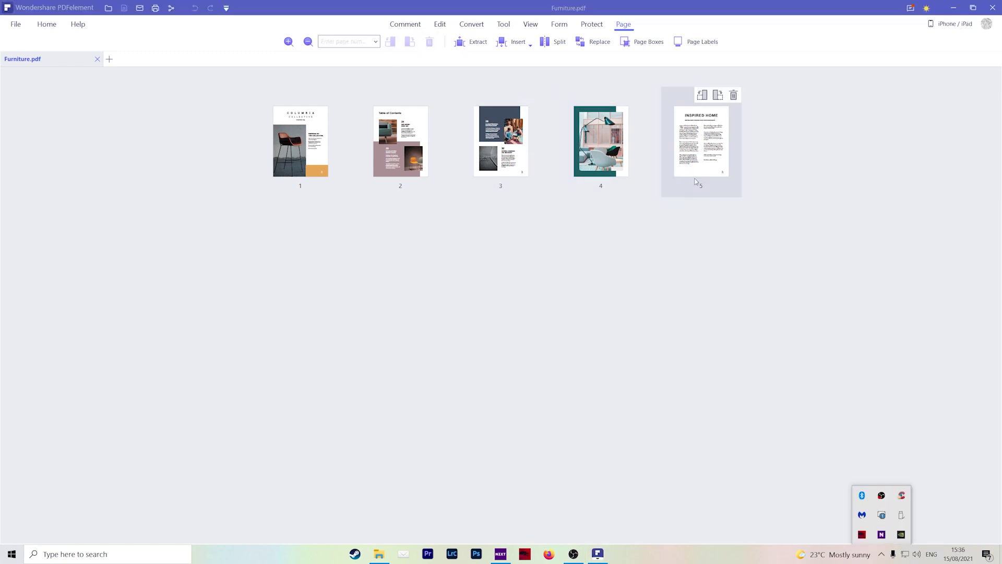
{"action": "left_click", "coordinate": [689, 152]}
{"action": "left_click", "coordinate": [589, 171], "text": "shift"}
{"action": "left_click", "coordinate": [500, 166], "text": "shift"}
{"action": "right_click", "coordinate": [587, 162]}
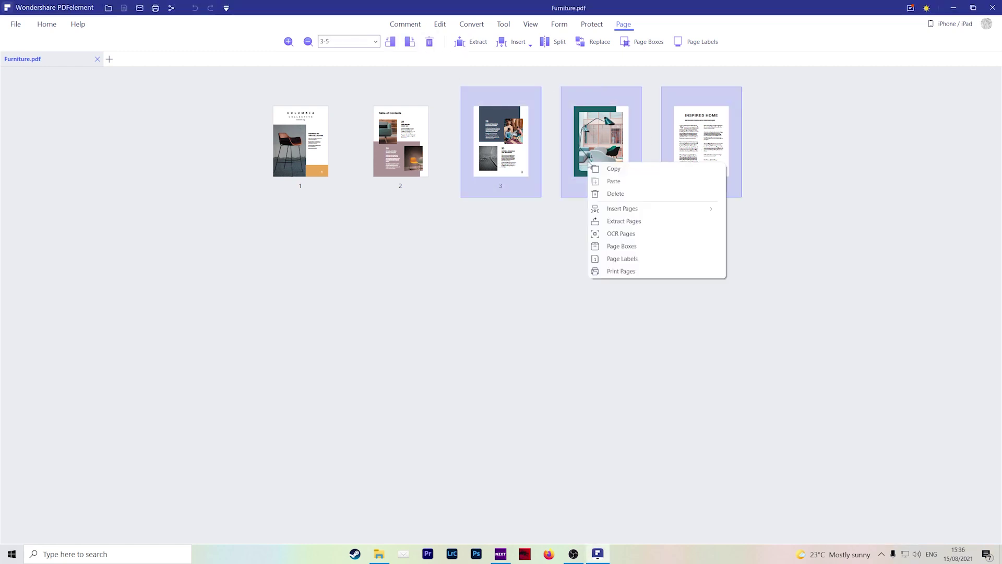
{"action": "left_click", "coordinate": [632, 195]}
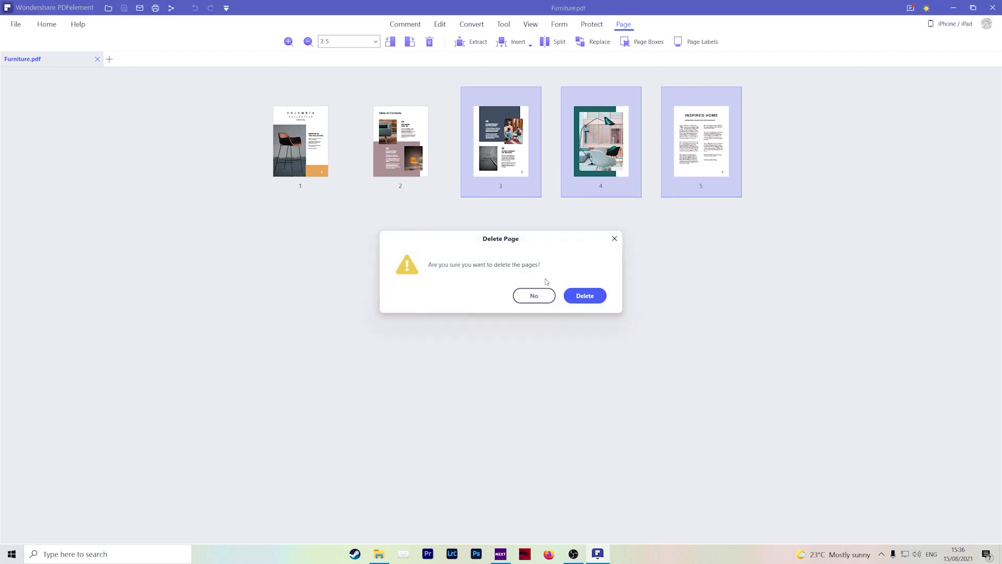
{"action": "left_click", "coordinate": [575, 294]}
{"action": "key", "text": "Delete"}
{"action": "left_click", "coordinate": [567, 297]}
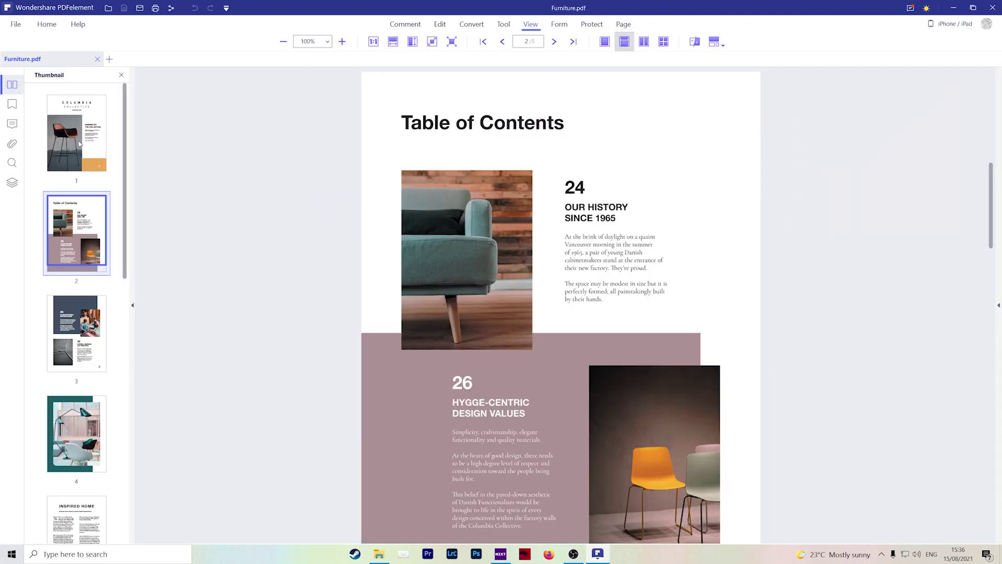
{"action": "left_click", "coordinate": [68, 148]}
{"action": "right_click", "coordinate": [68, 148]}
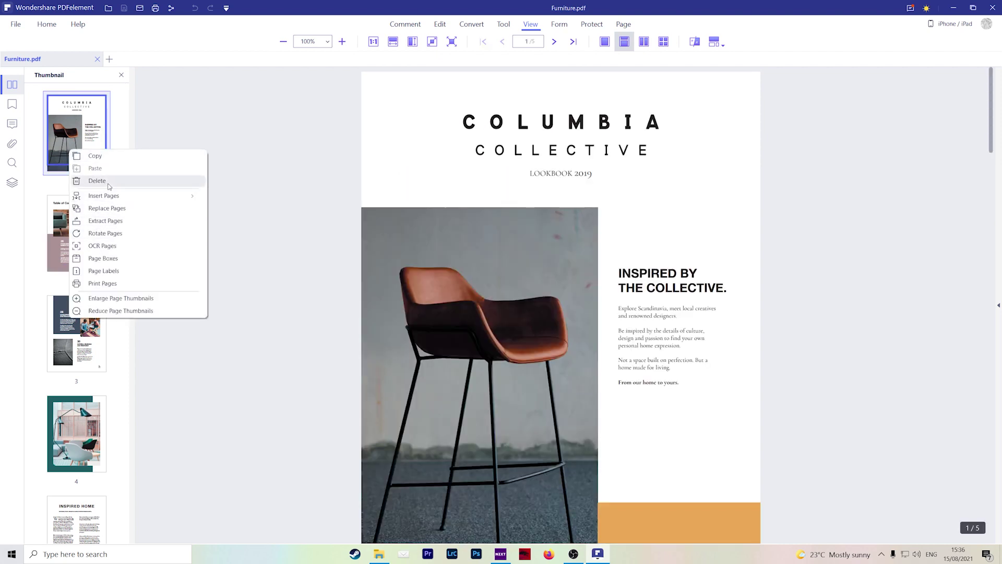
{"action": "left_click", "coordinate": [99, 124]}
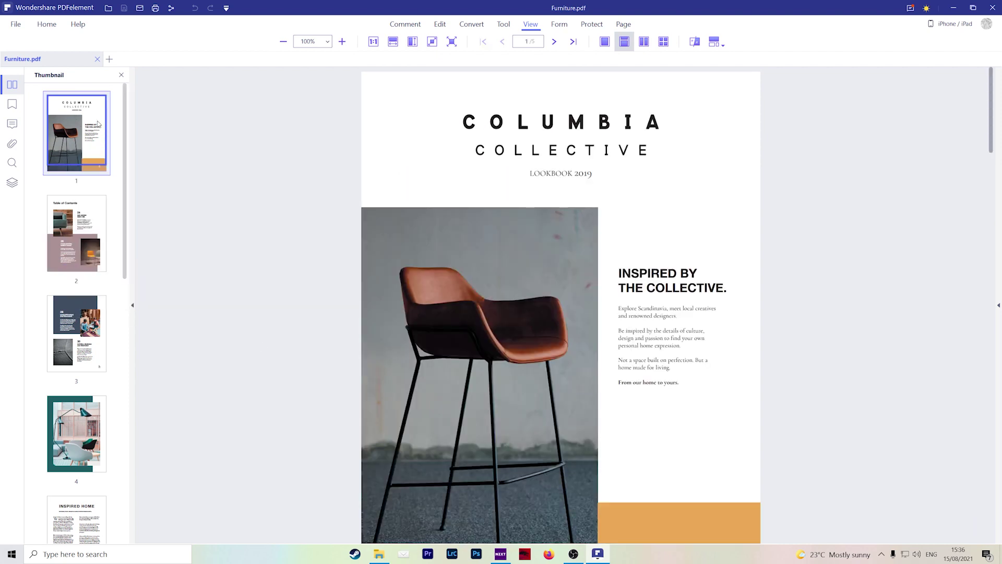
{"action": "key", "text": "Delete"}
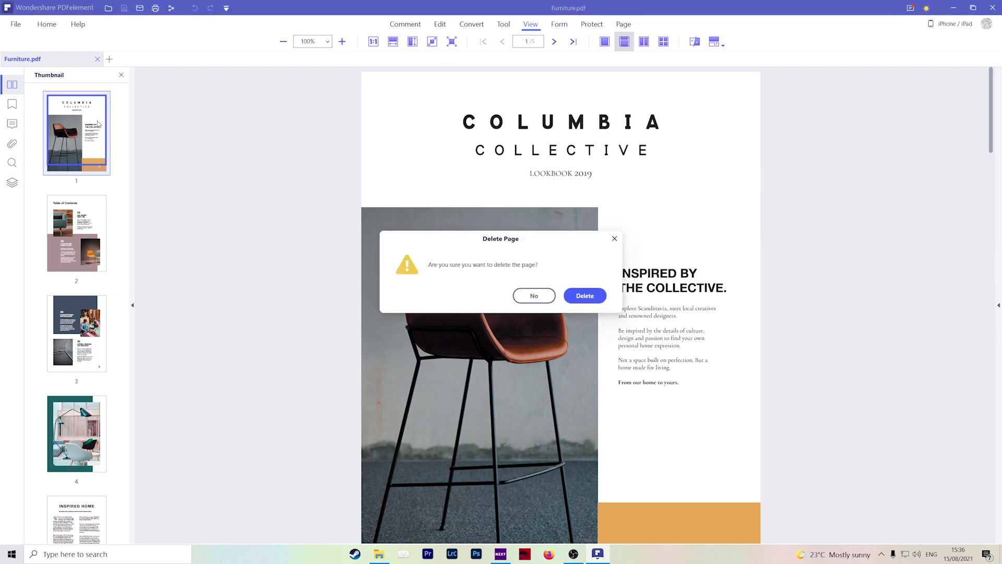
{"action": "left_click", "coordinate": [577, 297]}
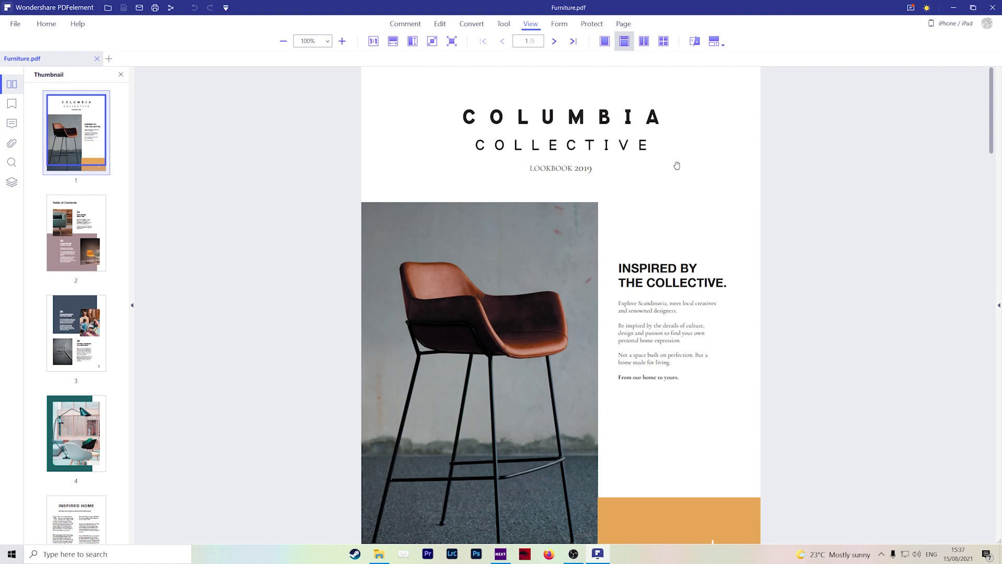
Step: Drag thumbnails into the order Table of Contents, Inspired Home, dark page, cover, lamp page
{"action": "left_click", "coordinate": [623, 24]}
{"action": "left_click_drag", "start_coordinate": [534, 163], "coordinate": [365, 159]}
{"action": "left_click_drag", "start_coordinate": [303, 152], "coordinate": [455, 153]}
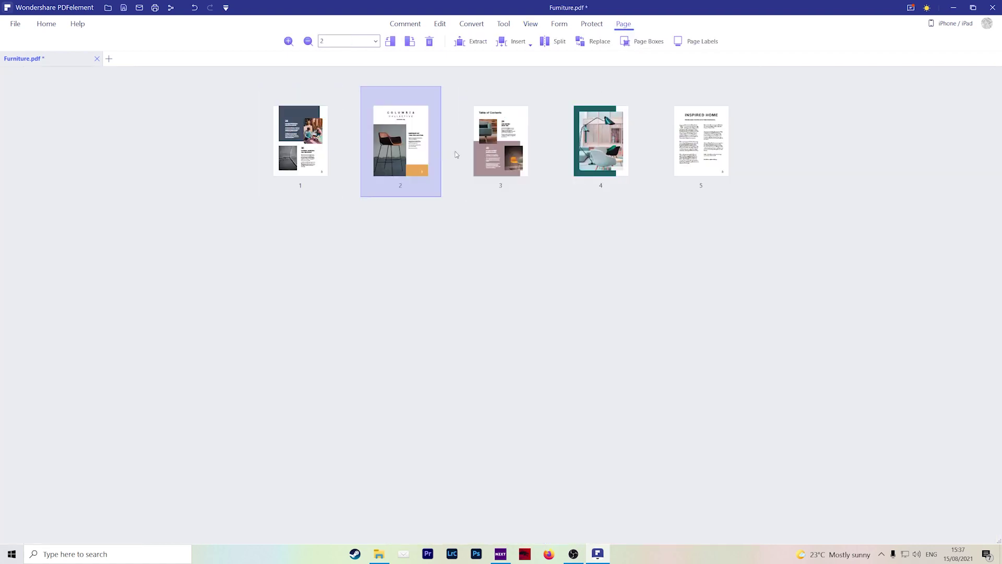
{"action": "left_click_drag", "start_coordinate": [606, 160], "coordinate": [493, 157]}
{"action": "left_click_drag", "start_coordinate": [701, 149], "coordinate": [577, 151]}
{"action": "left_click_drag", "start_coordinate": [700, 152], "coordinate": [270, 152]}
{"action": "left_click_drag", "start_coordinate": [501, 233], "coordinate": [365, 164]}
{"action": "left_click_drag", "start_coordinate": [541, 275], "coordinate": [377, 162]}
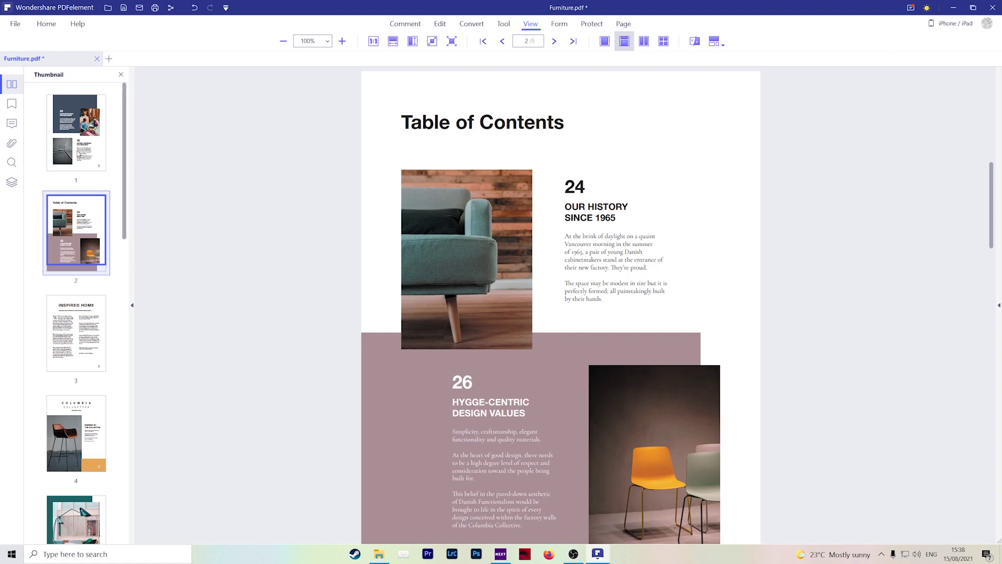
{"action": "left_click_drag", "start_coordinate": [77, 151], "coordinate": [72, 107]}
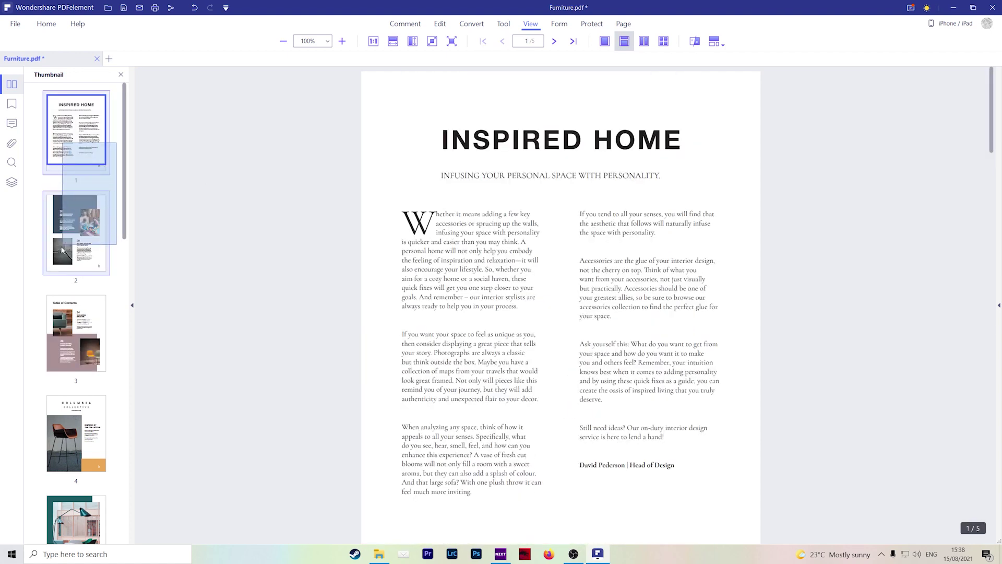
{"action": "left_click_drag", "start_coordinate": [78, 233], "coordinate": [76, 398]}
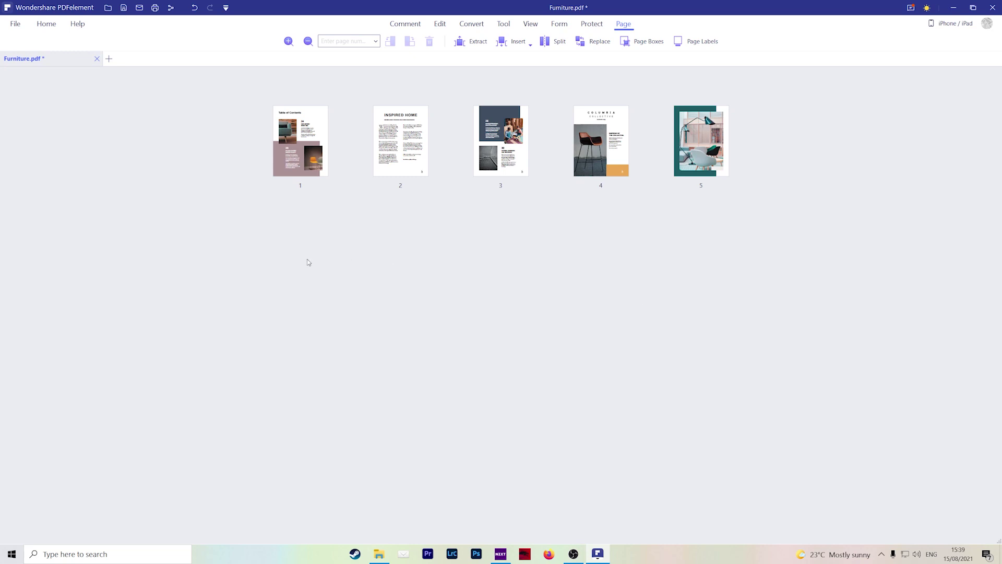
Step: Rotate page 3 a quarter turn clockwise, then turn it back to portrait
{"action": "left_click_drag", "start_coordinate": [336, 247], "coordinate": [720, 136]}
{"action": "left_click", "coordinate": [293, 288]}
{"action": "left_click_drag", "start_coordinate": [293, 288], "coordinate": [618, 295]}
{"action": "left_click", "coordinate": [514, 163]}
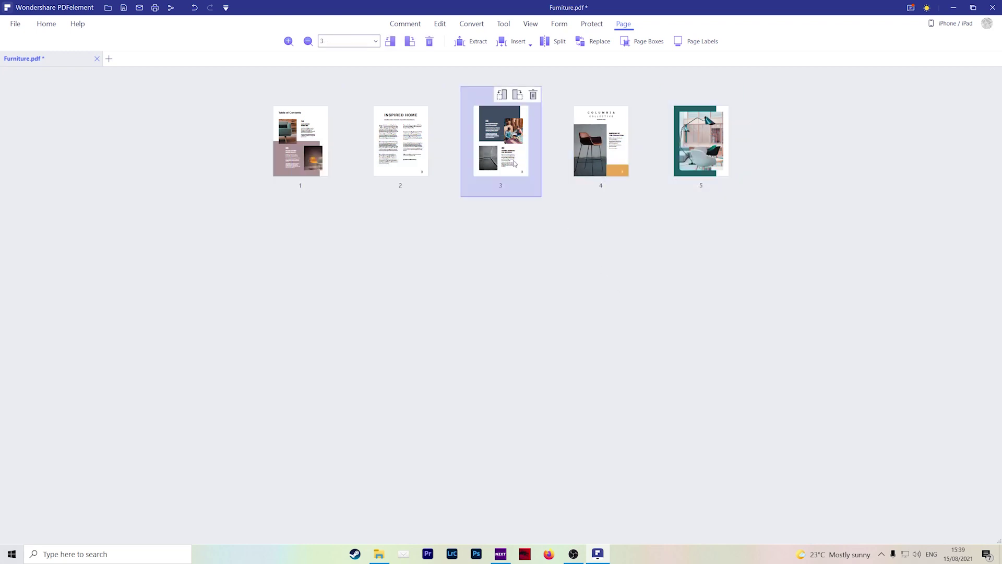
{"action": "right_click", "coordinate": [517, 144]}
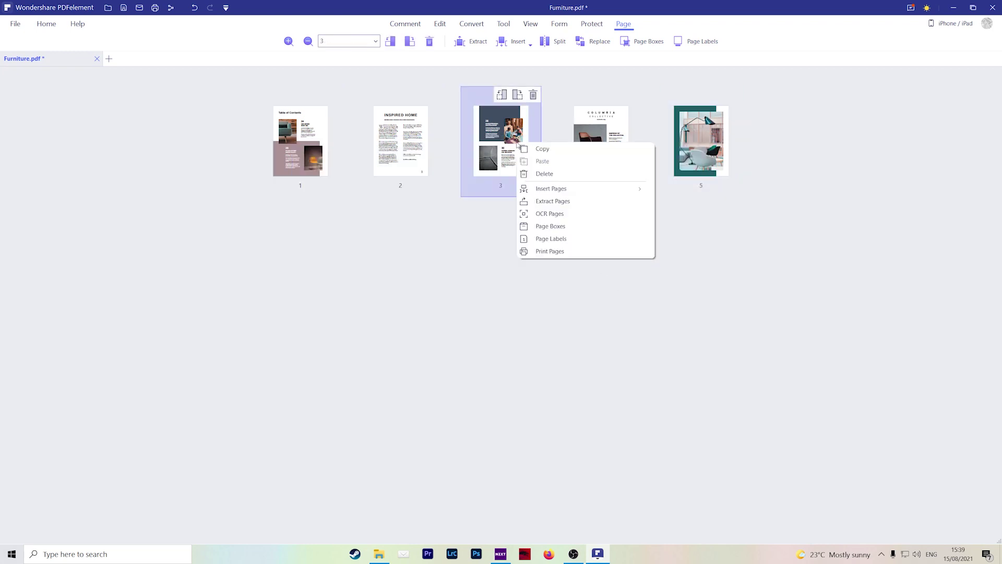
{"action": "left_click", "coordinate": [516, 97]}
{"action": "left_click", "coordinate": [503, 96]}
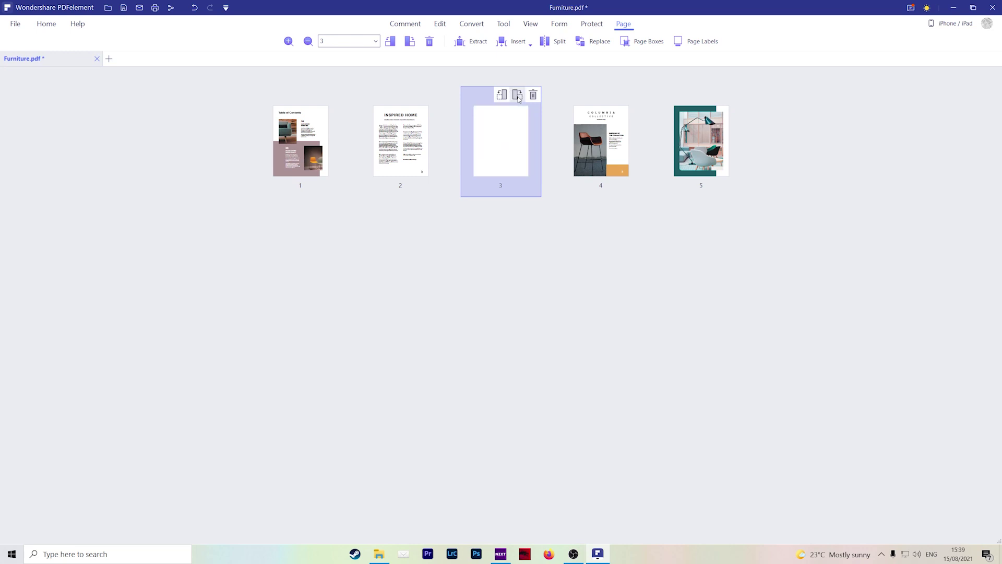
{"action": "left_click", "coordinate": [445, 235]}
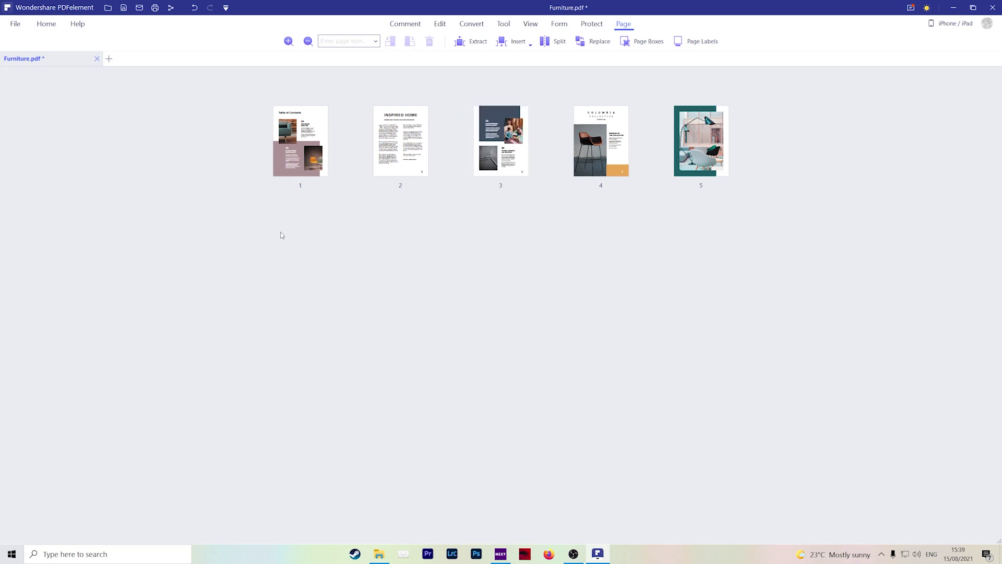
Step: Select all five pages, rotate them clockwise, and open the document in reading view
{"action": "left_click_drag", "start_coordinate": [276, 233], "coordinate": [706, 114]}
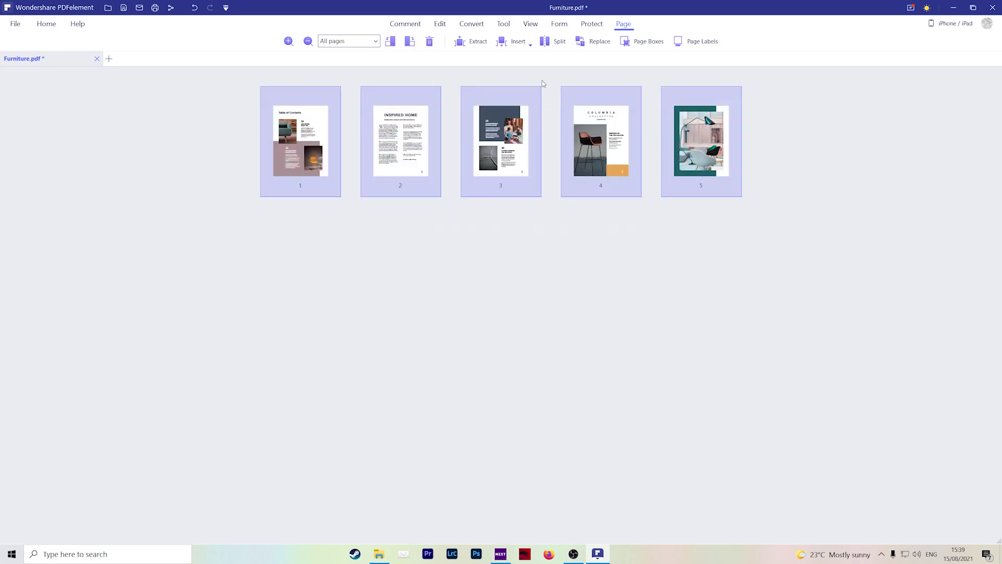
{"action": "left_click", "coordinate": [409, 48]}
{"action": "double_click", "coordinate": [334, 125]}
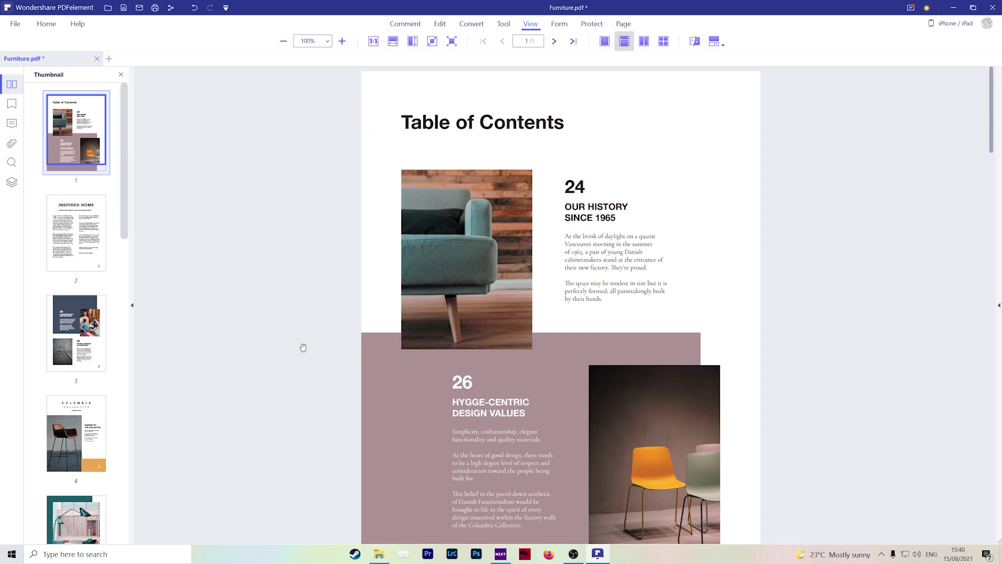
{"action": "right_click", "coordinate": [37, 154]}
Step: Preview the rotation options, then apply a 90° clockwise rotation to page 1
{"action": "left_click", "coordinate": [81, 241]}
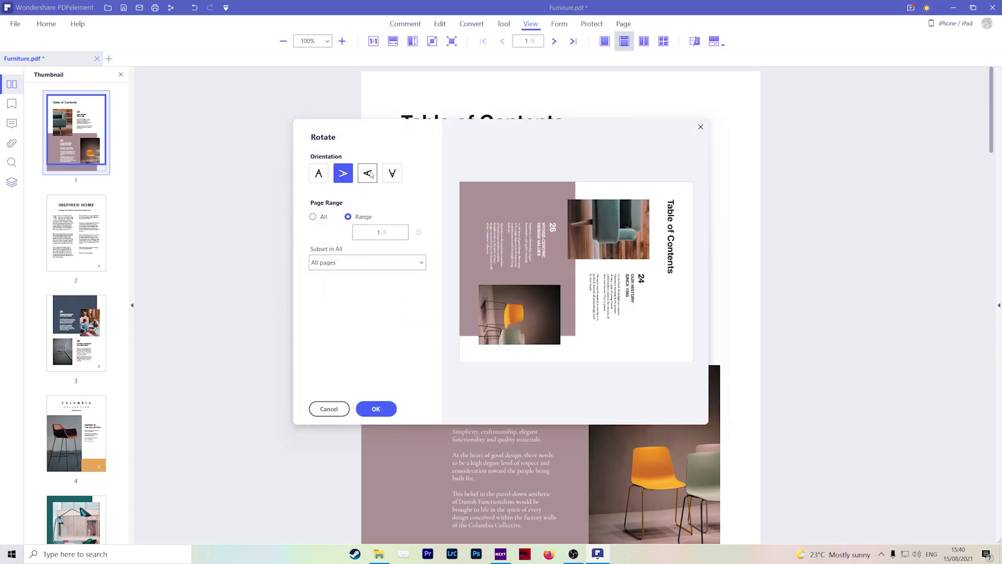
{"action": "left_click", "coordinate": [370, 173]}
{"action": "left_click", "coordinate": [392, 174]}
{"action": "left_click", "coordinate": [367, 174]}
{"action": "left_click", "coordinate": [343, 173]}
{"action": "left_click", "coordinate": [319, 178]}
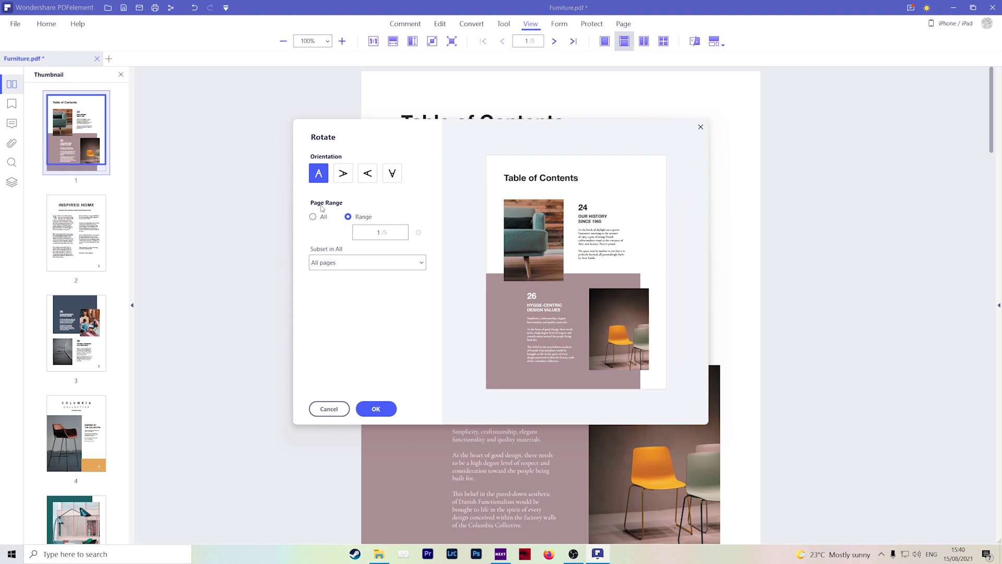
{"action": "left_click", "coordinate": [343, 173]}
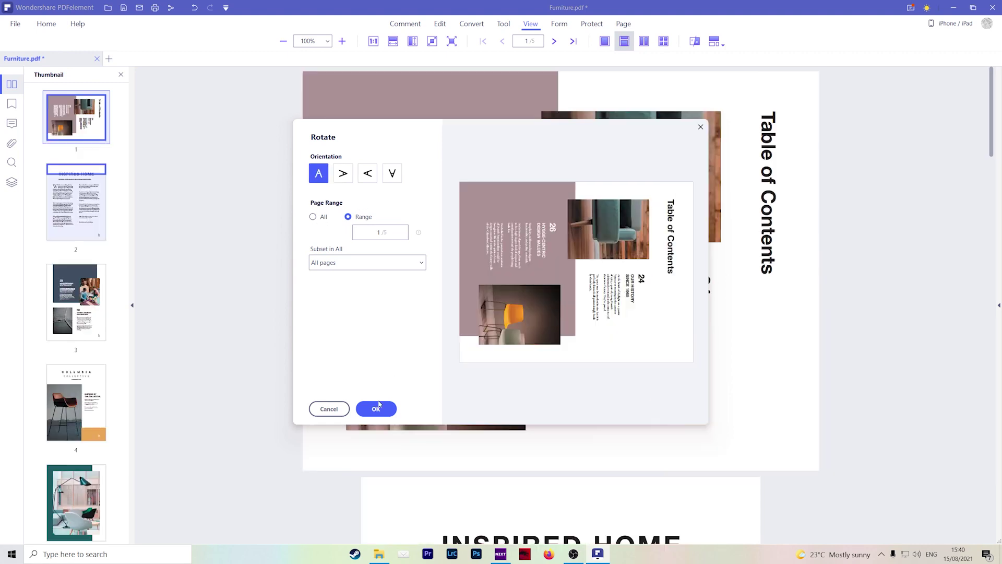
{"action": "left_click", "coordinate": [376, 409]}
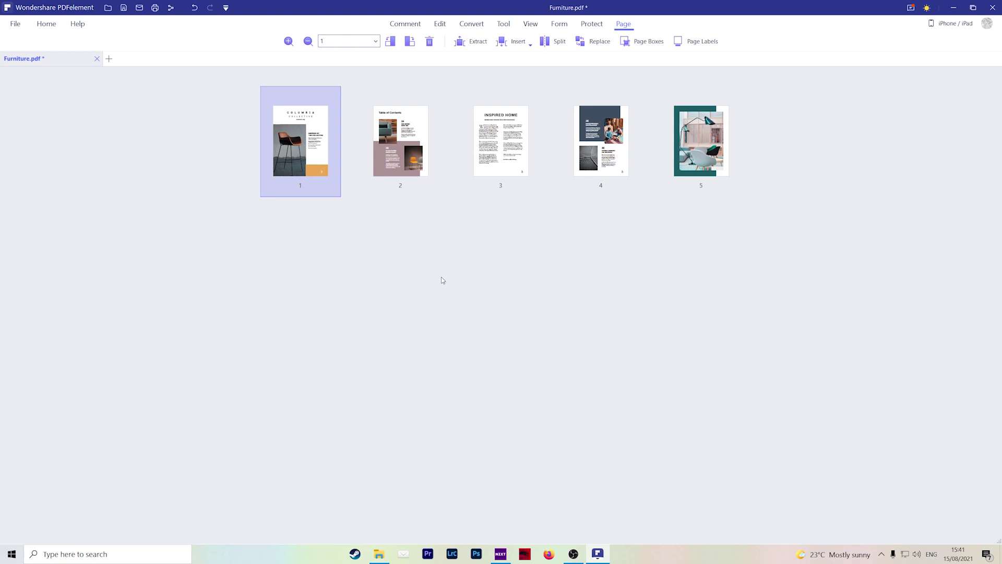
Step: Shrink page 1's CropBox to the chair photo (12.69 × 20.62 cm) and view the result
{"action": "left_click", "coordinate": [534, 251]}
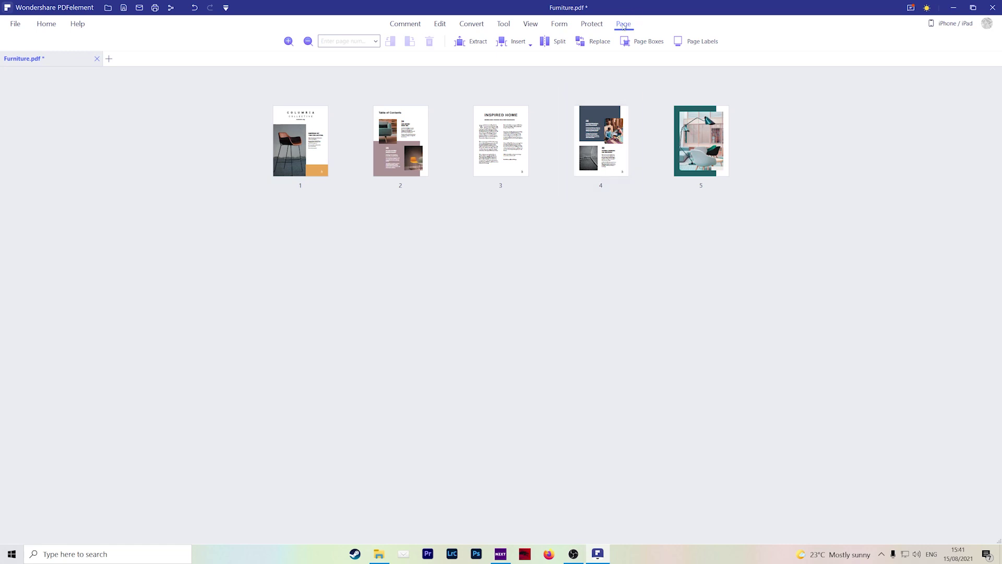
{"action": "left_click", "coordinate": [632, 46]}
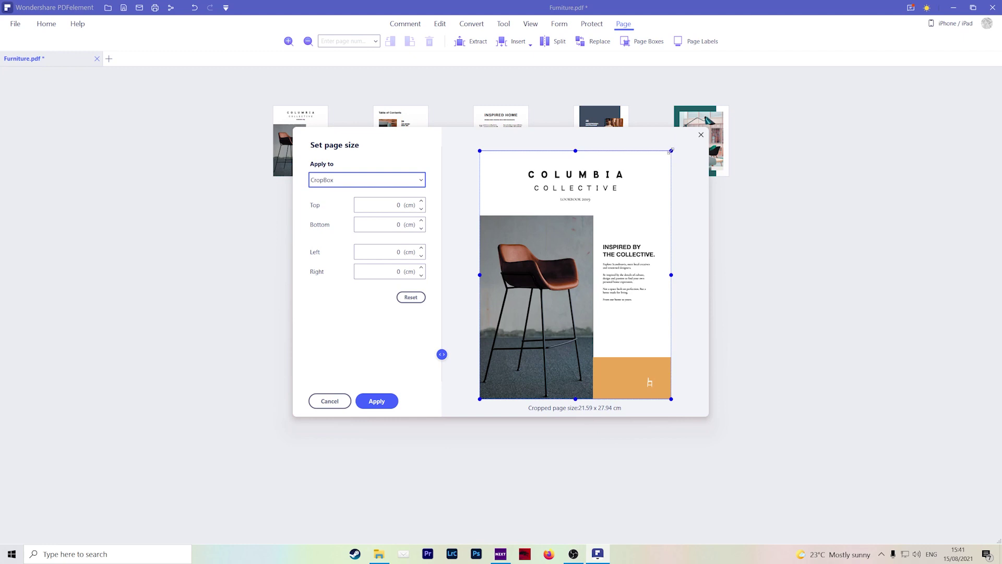
{"action": "left_click_drag", "start_coordinate": [668, 156], "coordinate": [592, 216]}
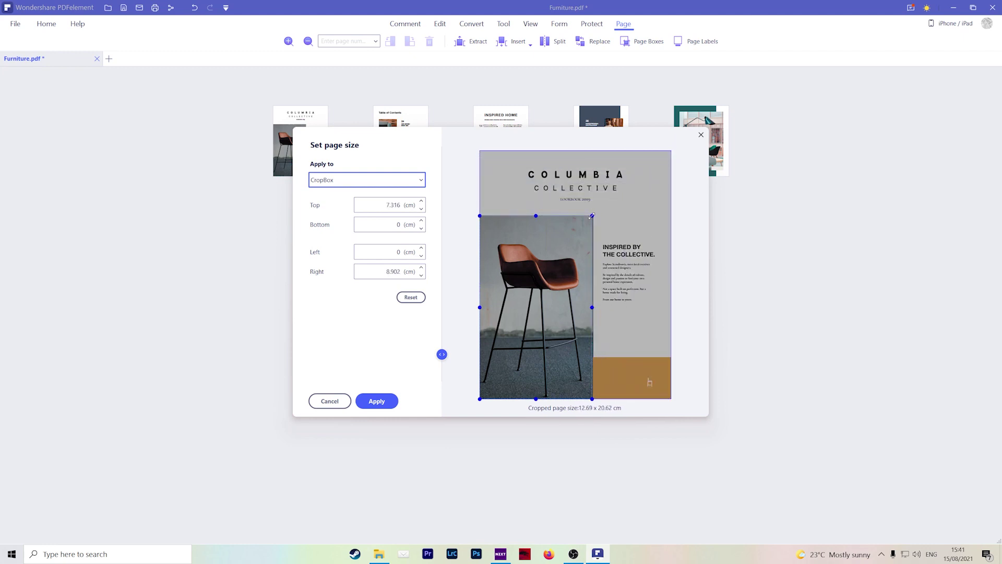
{"action": "left_click", "coordinate": [405, 182]}
{"action": "left_click", "coordinate": [395, 196]}
{"action": "left_click", "coordinate": [383, 401]}
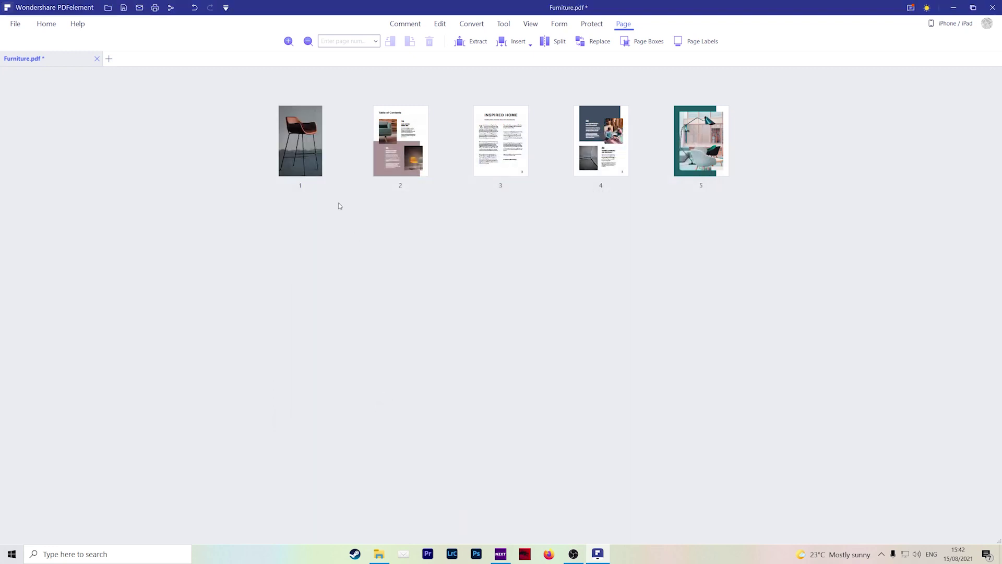
{"action": "mouse_move", "coordinate": [311, 143]}
{"action": "left_click", "coordinate": [531, 23]}
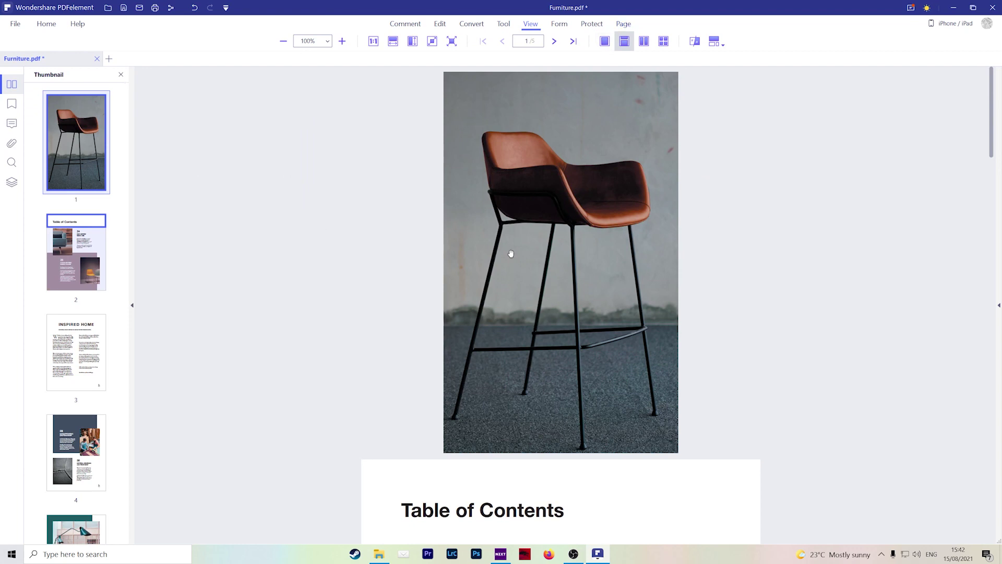
{"action": "left_click", "coordinate": [623, 24]}
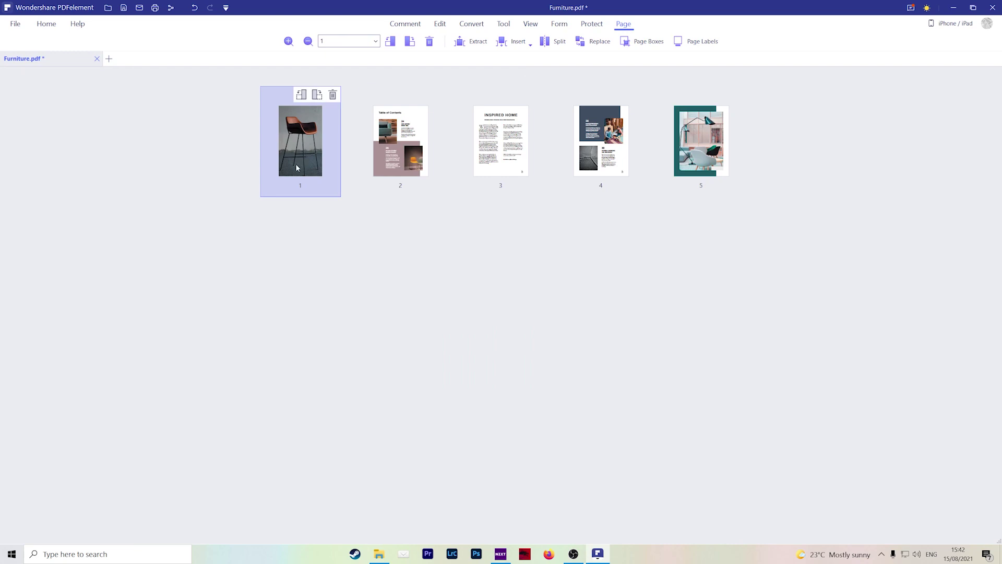
Step: Drag the CropBox back to the page corners, restoring page 1 to 21.59 × 27.94 cm
{"action": "left_click", "coordinate": [638, 46]}
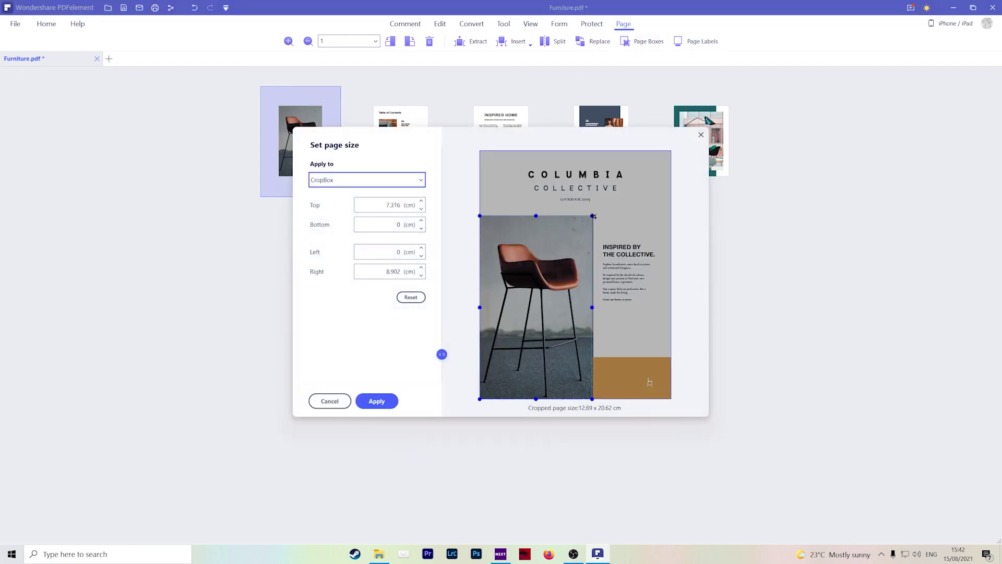
{"action": "left_click_drag", "start_coordinate": [591, 216], "coordinate": [672, 150]}
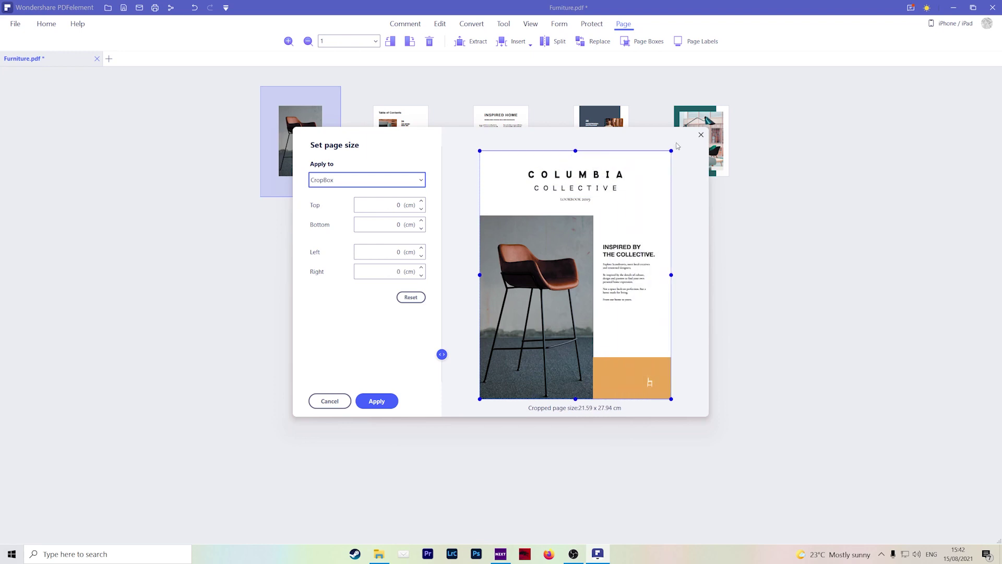
{"action": "left_click", "coordinate": [375, 180]}
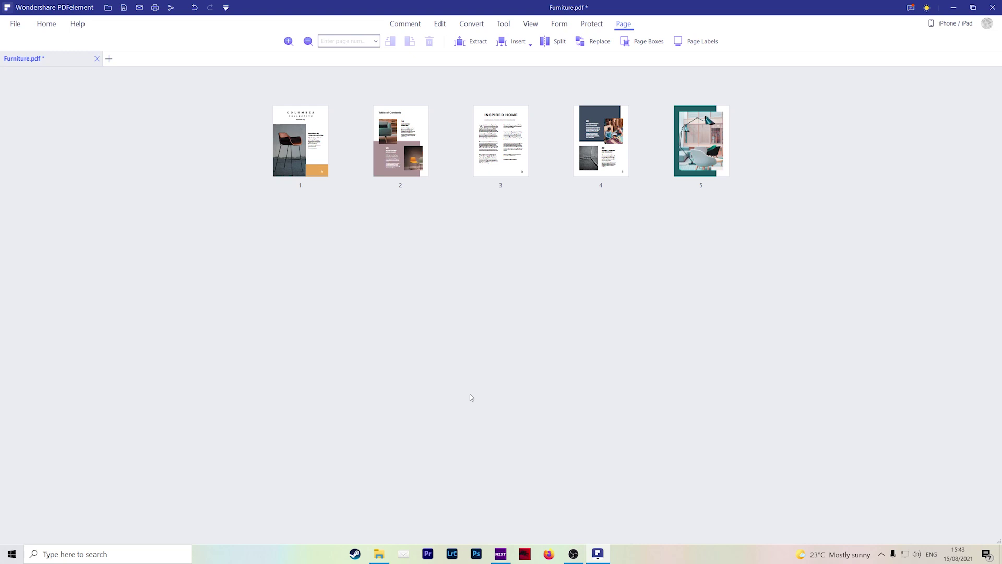
{"action": "left_click", "coordinate": [530, 45]}
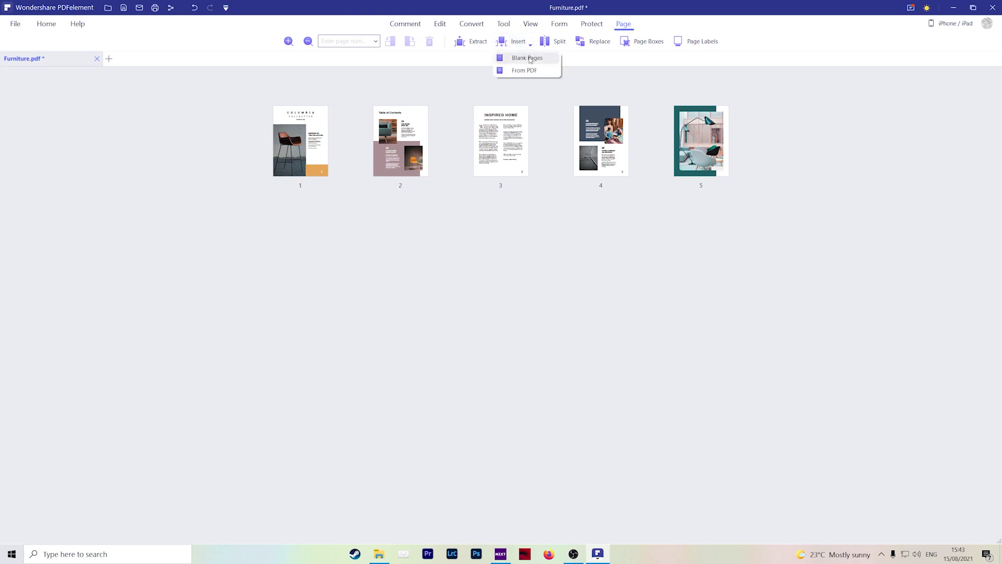
Step: Insert a blank page before the first page of Furniture.pdf
{"action": "left_click", "coordinate": [529, 57]}
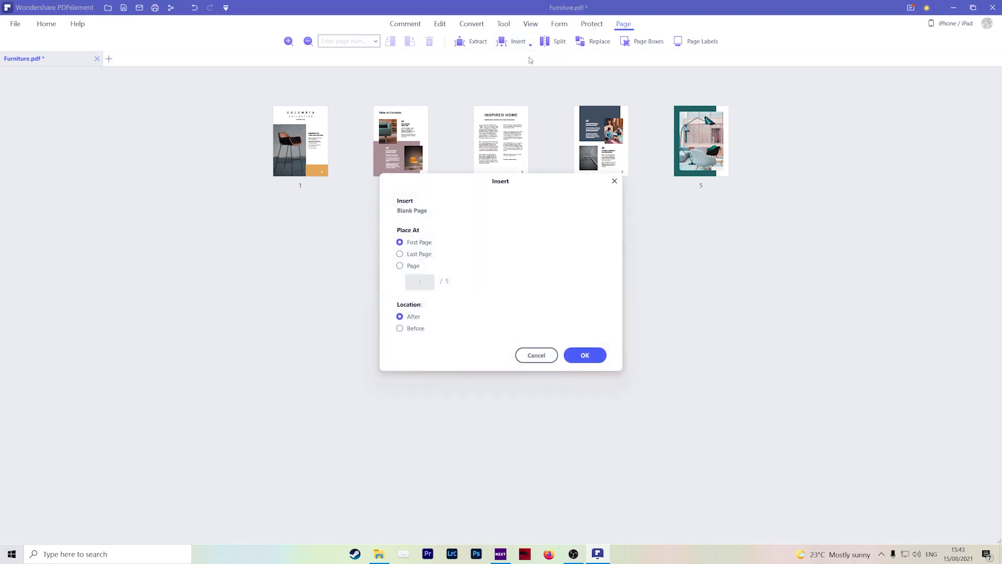
{"action": "left_click", "coordinate": [400, 254]}
{"action": "left_click", "coordinate": [400, 265]}
{"action": "left_click", "coordinate": [400, 254]}
{"action": "left_click", "coordinate": [400, 242]}
{"action": "left_click", "coordinate": [421, 332]}
{"action": "left_click", "coordinate": [585, 355]}
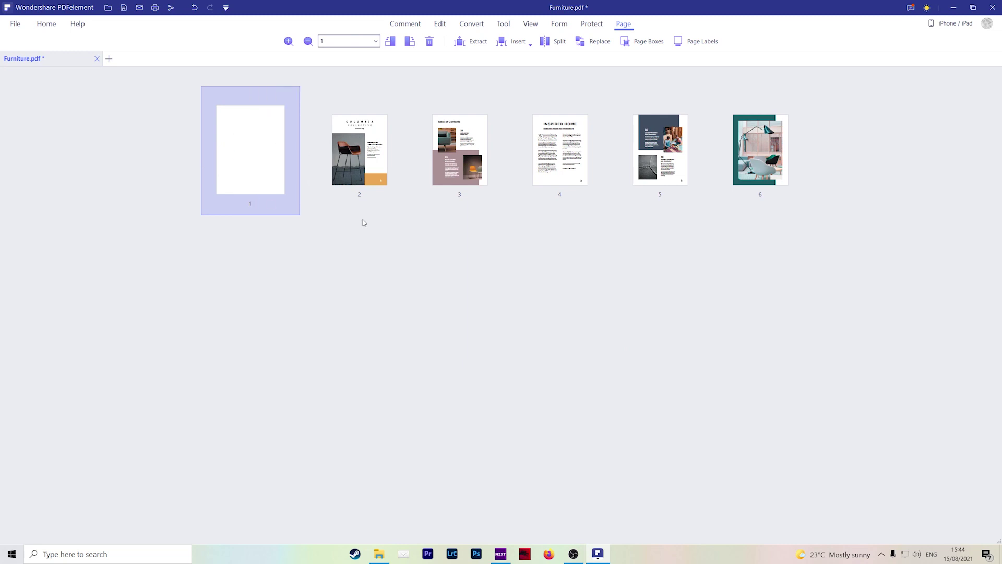
Step: Insert the pages of 02 Fruits.pdf at the end of the document
{"action": "left_click", "coordinate": [500, 48]}
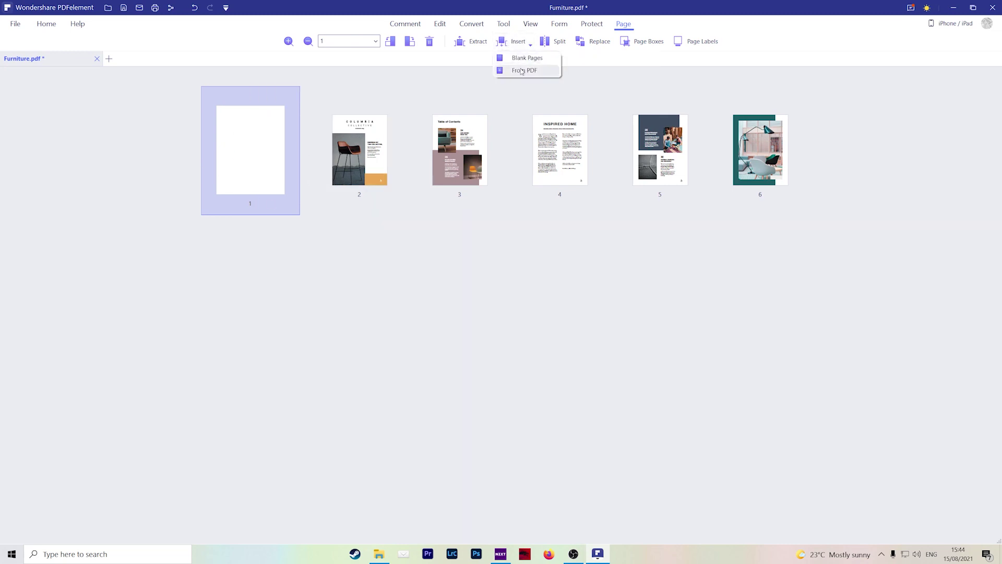
{"action": "left_click", "coordinate": [522, 72]}
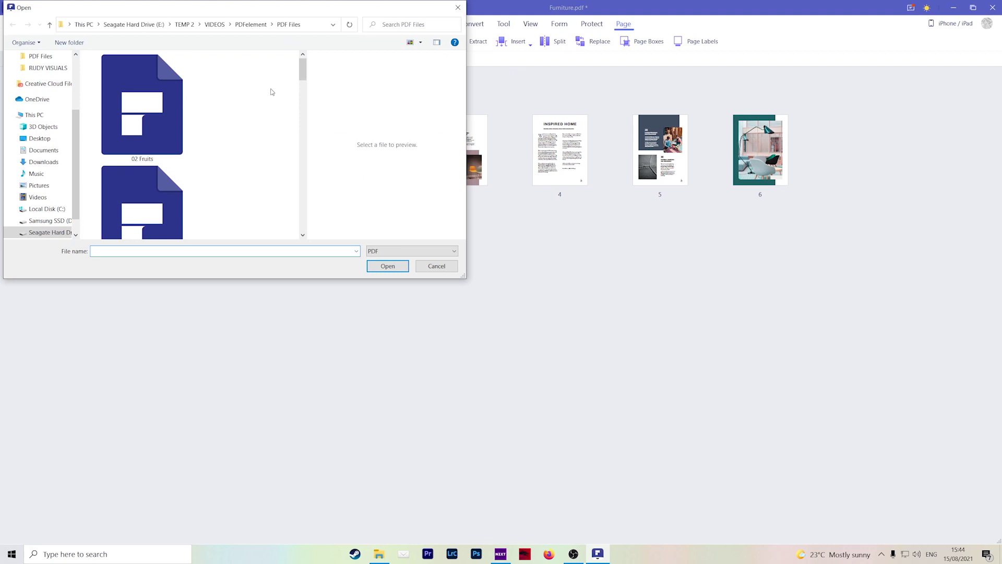
{"action": "left_click", "coordinate": [154, 131]}
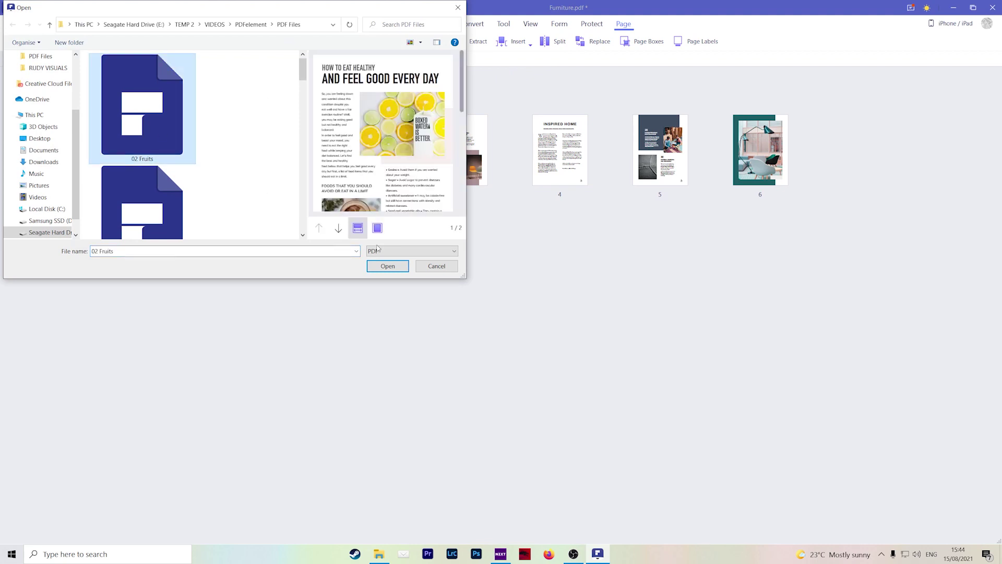
{"action": "left_click", "coordinate": [394, 267]}
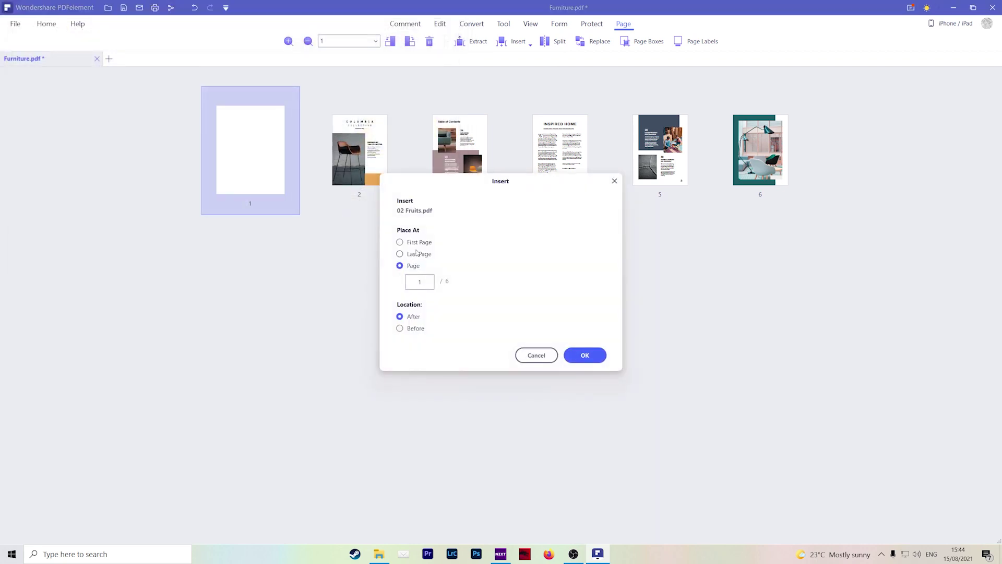
{"action": "left_click", "coordinate": [419, 254]}
{"action": "left_click", "coordinate": [584, 355]}
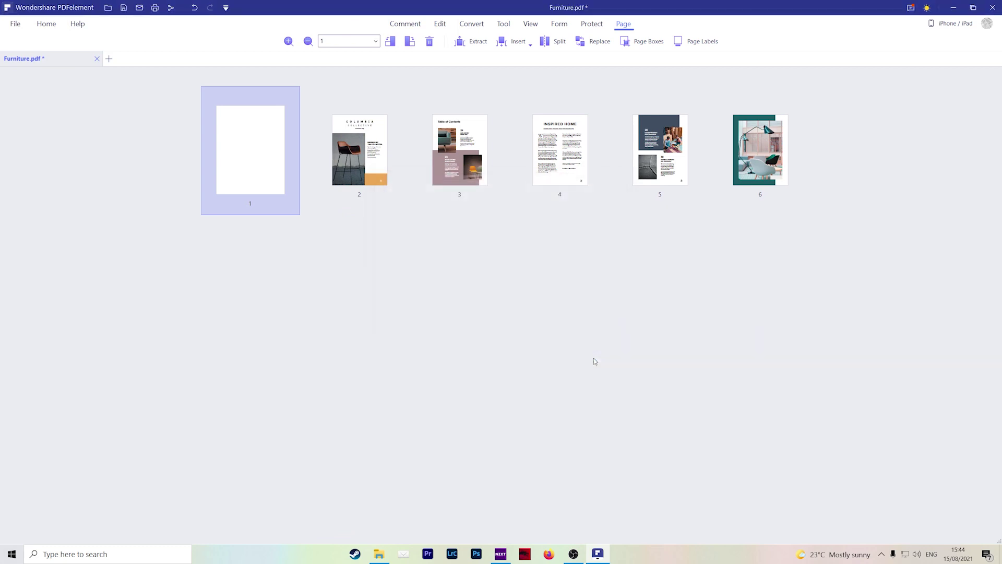
Step: Select the two new Fruits pages, 7 and 8, in the page overview
{"action": "left_click", "coordinate": [737, 286]}
{"action": "left_click_drag", "start_coordinate": [738, 241], "coordinate": [880, 141]}
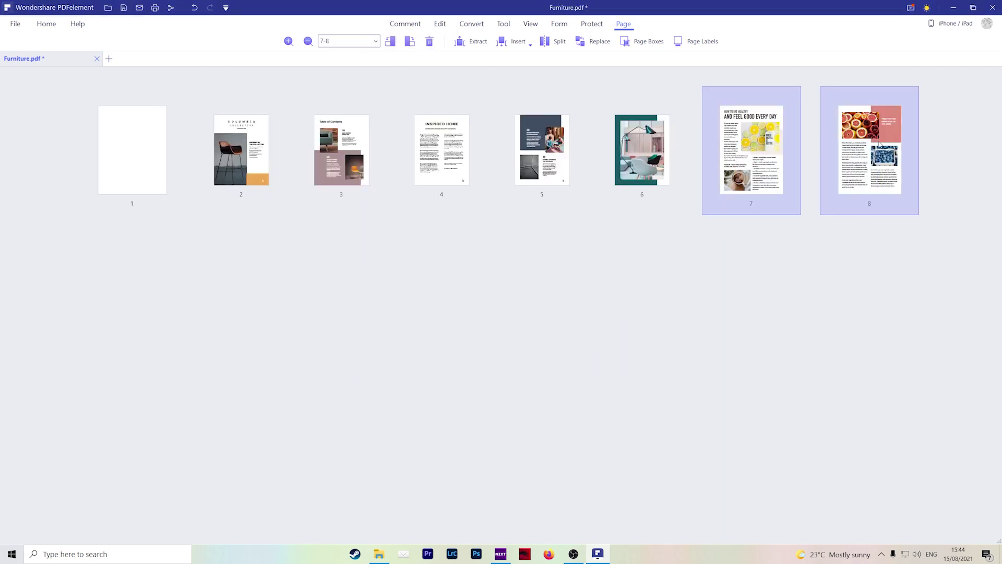
{"action": "left_click", "coordinate": [261, 313]}
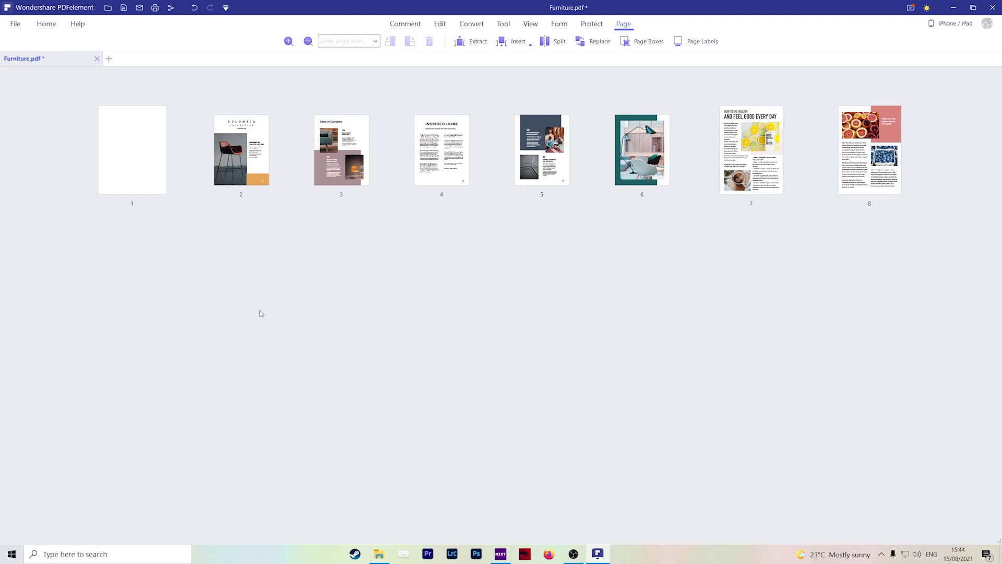
{"action": "left_click_drag", "start_coordinate": [142, 312], "coordinate": [678, 398]}
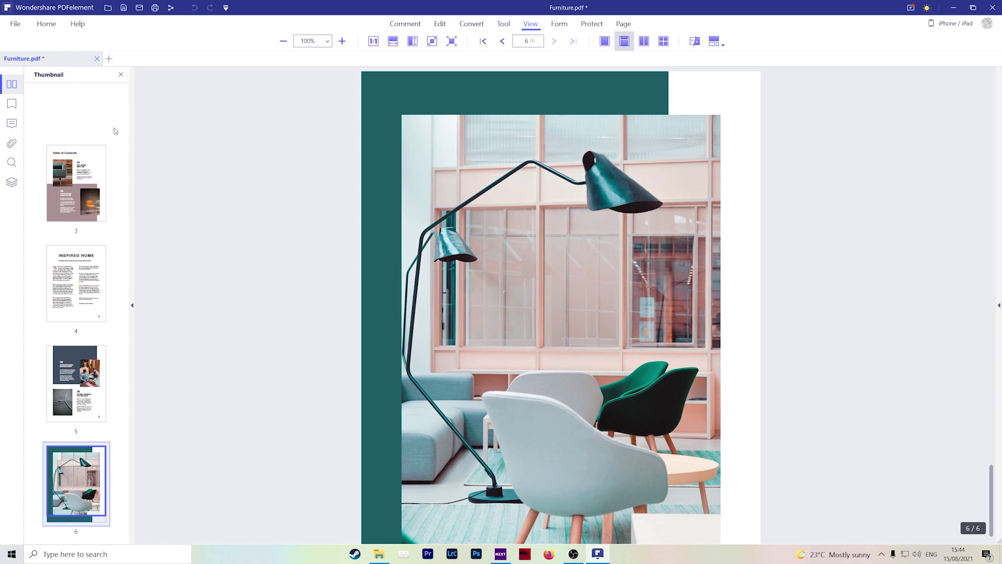
Step: Insert the 02 Fruits.pdf pages before the first page of Furniture.pdf
{"action": "right_click", "coordinate": [62, 111]}
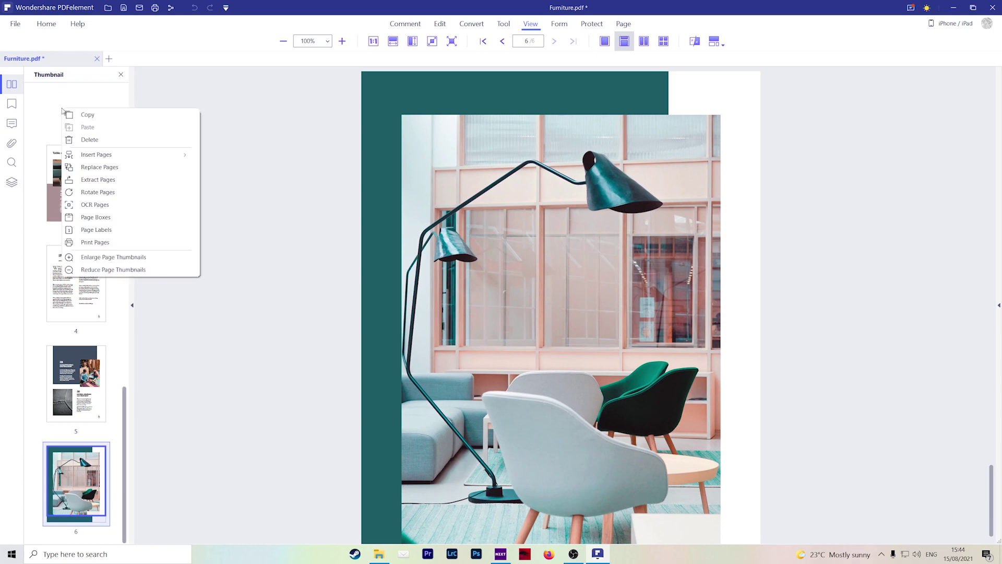
{"action": "mouse_move", "coordinate": [107, 155]}
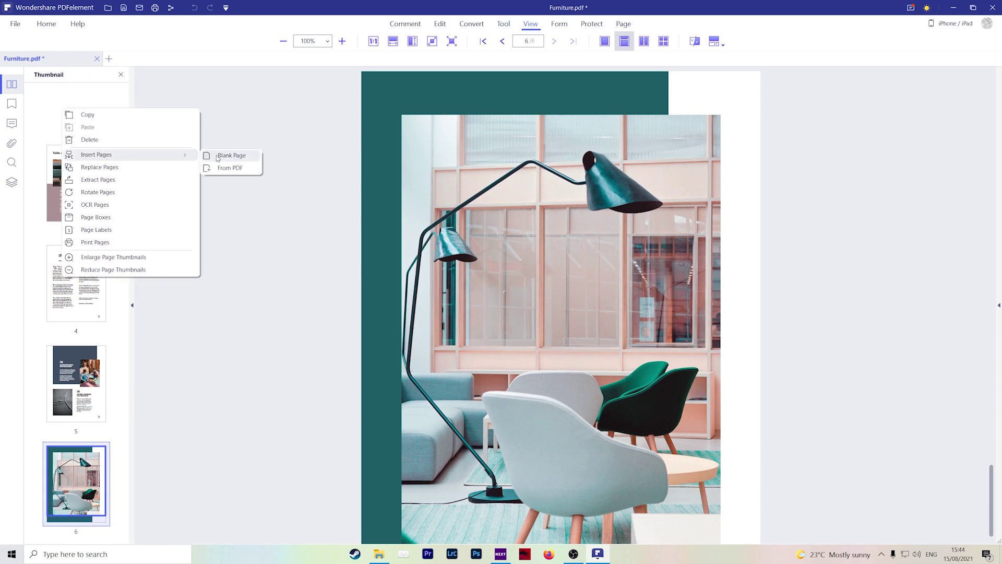
{"action": "left_click", "coordinate": [230, 168]}
{"action": "double_click", "coordinate": [164, 133]}
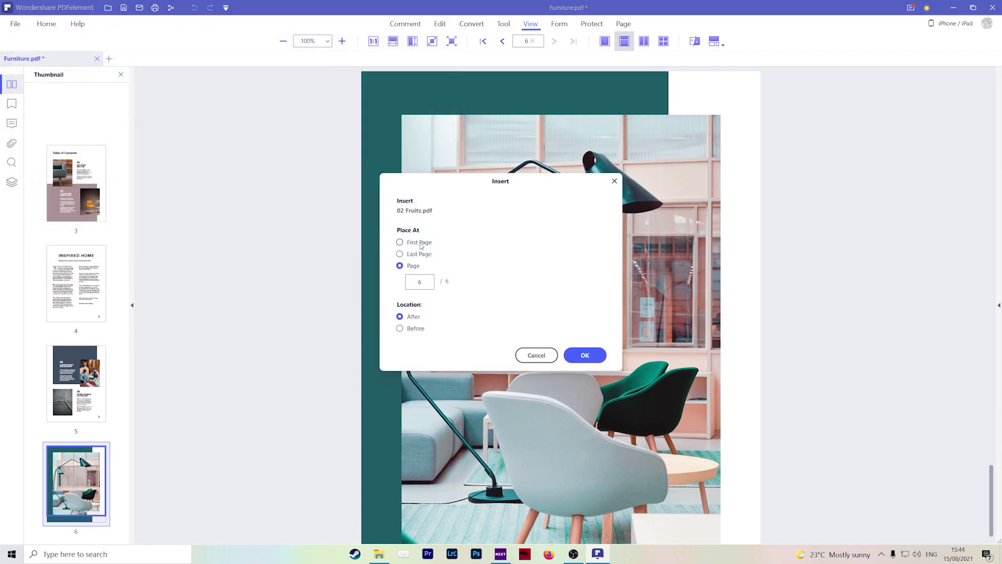
{"action": "left_click", "coordinate": [421, 244]}
{"action": "left_click", "coordinate": [416, 329]}
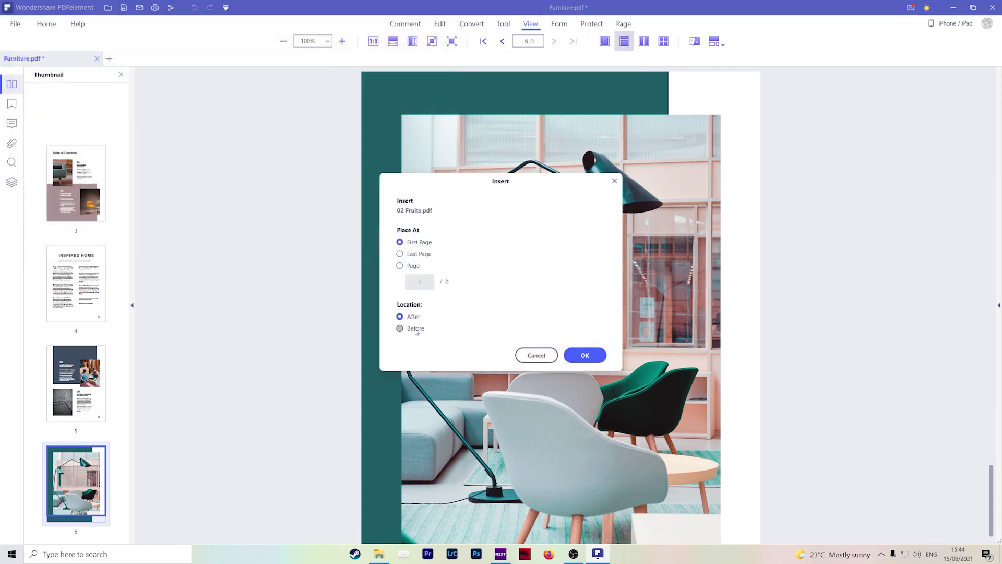
{"action": "left_click", "coordinate": [585, 355]}
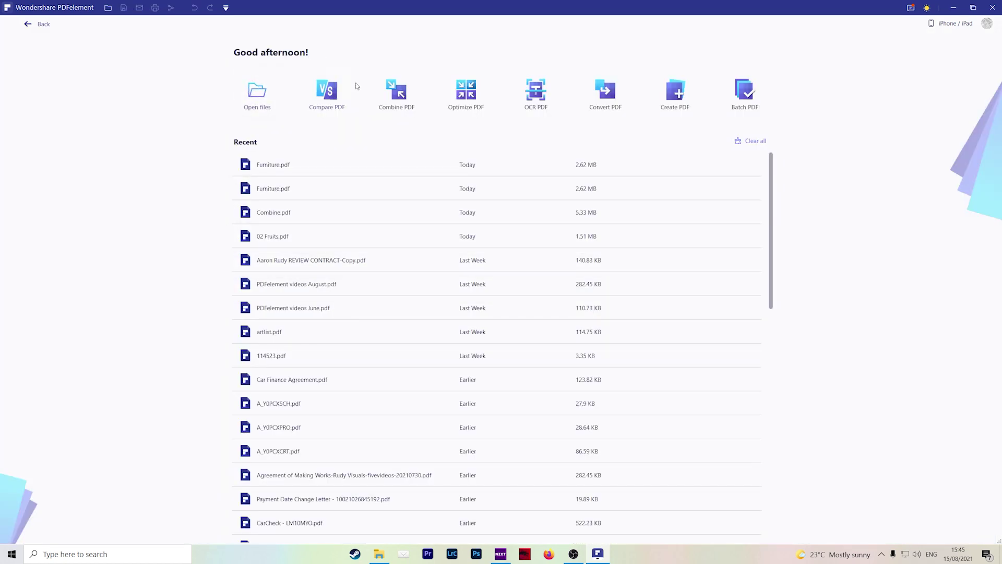
Step: Add 02 Fruits.pdf, 03 Mountain.pdf and energy.pdf to the Combine PDF list
{"action": "left_click", "coordinate": [400, 100]}
{"action": "left_click", "coordinate": [500, 295]}
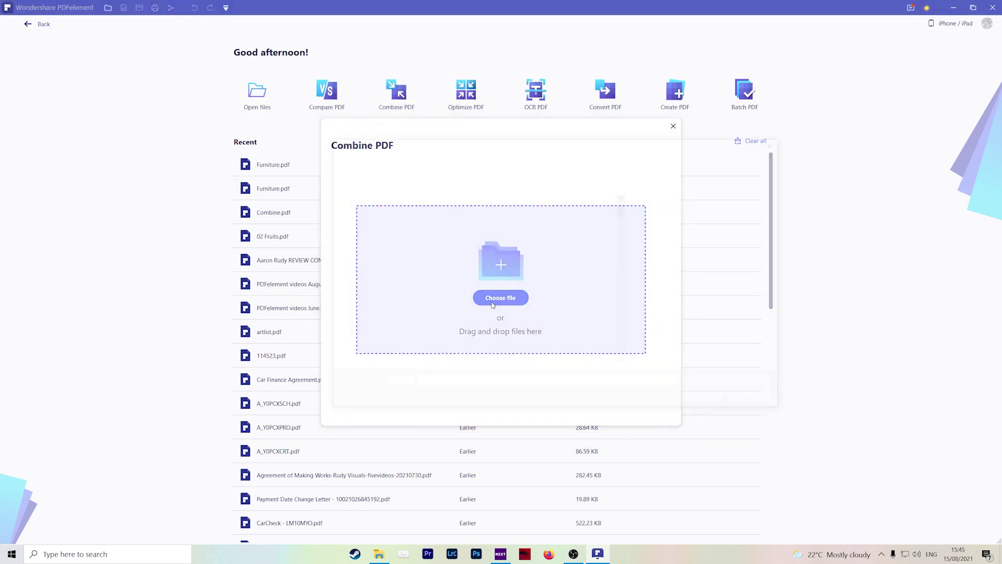
{"action": "left_click_drag", "start_coordinate": [624, 210], "coordinate": [622, 223]}
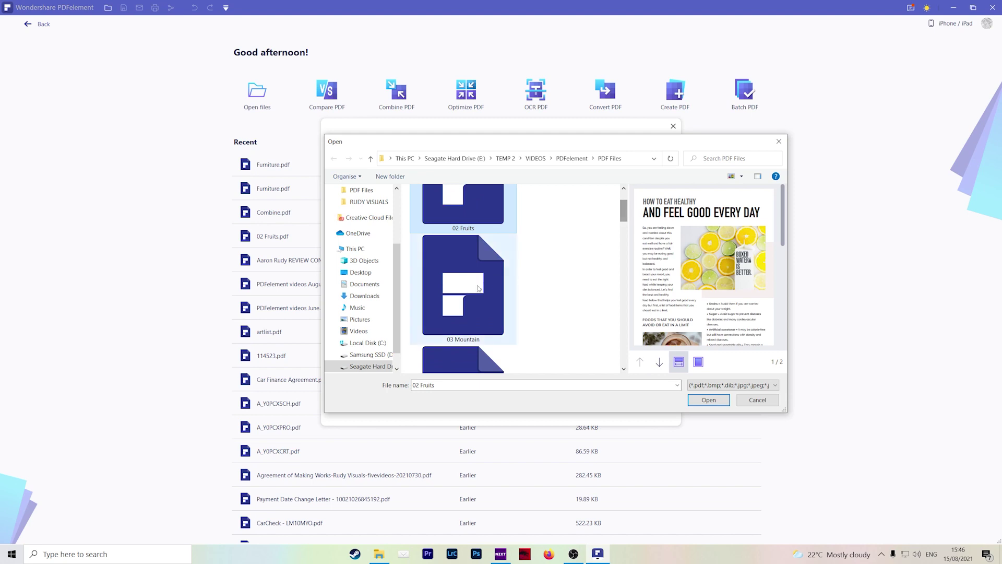
{"action": "key", "text": "shift+Down"}
{"action": "scroll", "coordinate": [543, 224], "scroll_direction": "down", "scroll_amount": 2}
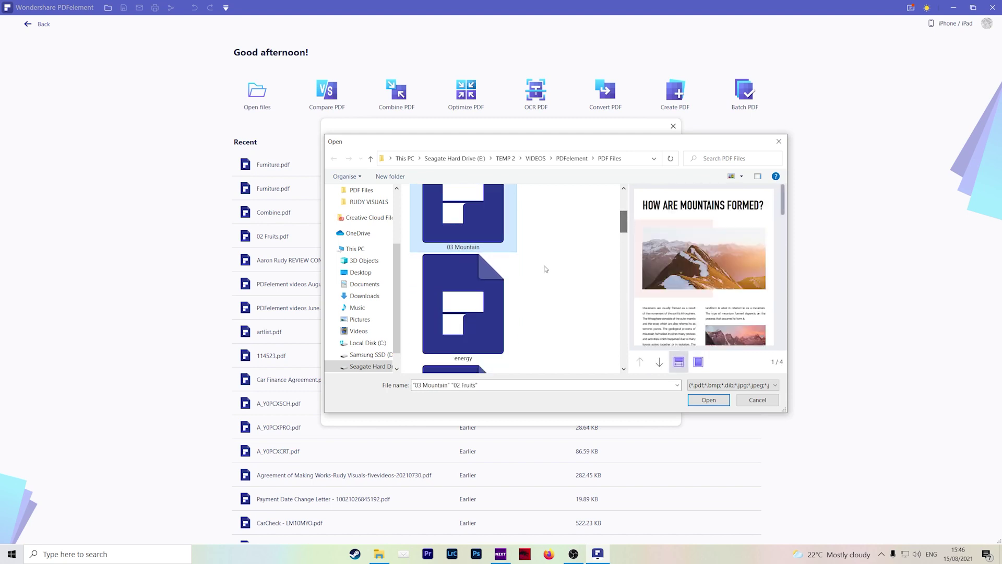
{"action": "key", "text": "shift+Down"}
{"action": "left_click", "coordinate": [709, 400]}
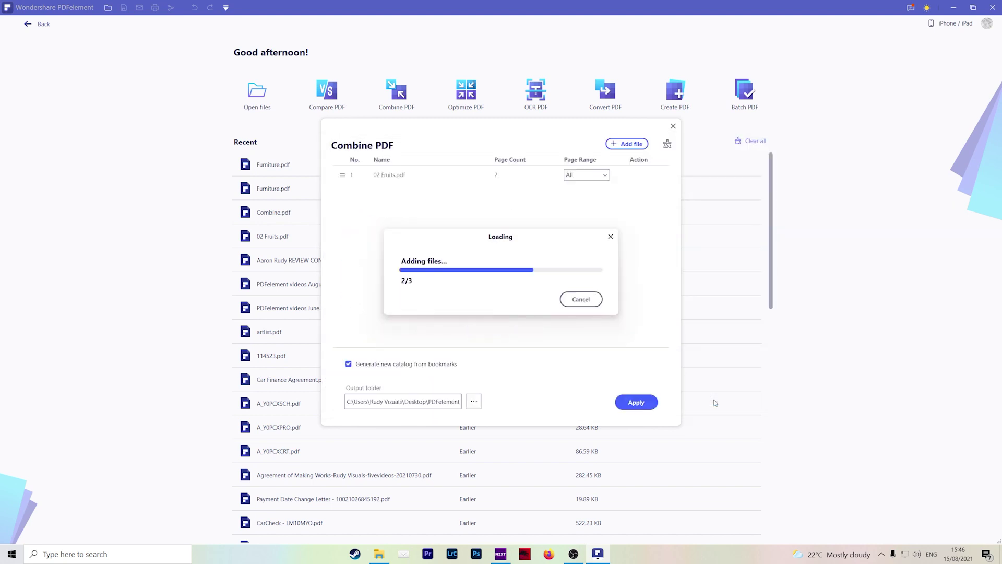
Step: Generate a bookmark catalog, keep all pages, and output the combined file to the Desktop
{"action": "left_click", "coordinate": [348, 364]}
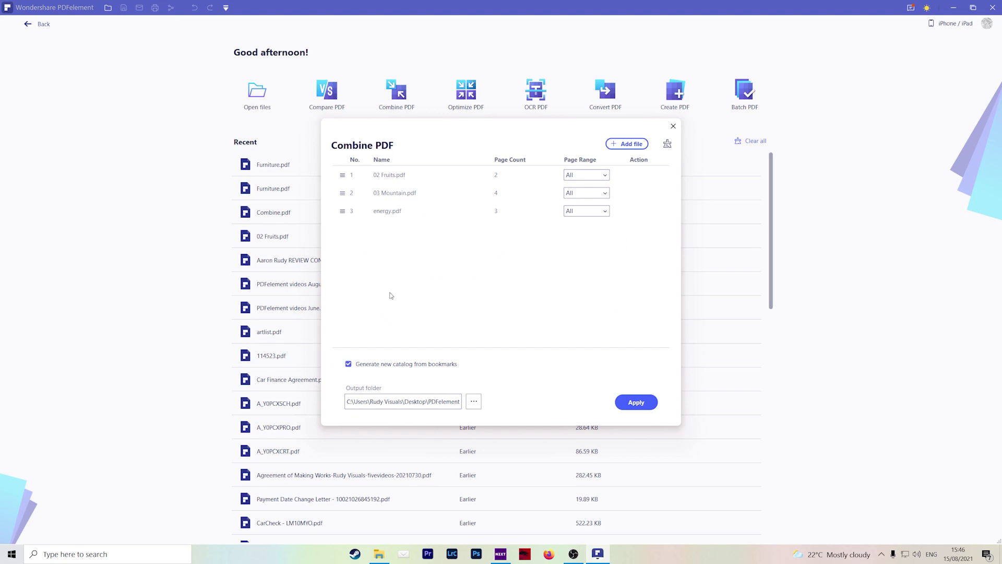
{"action": "left_click", "coordinate": [586, 175]}
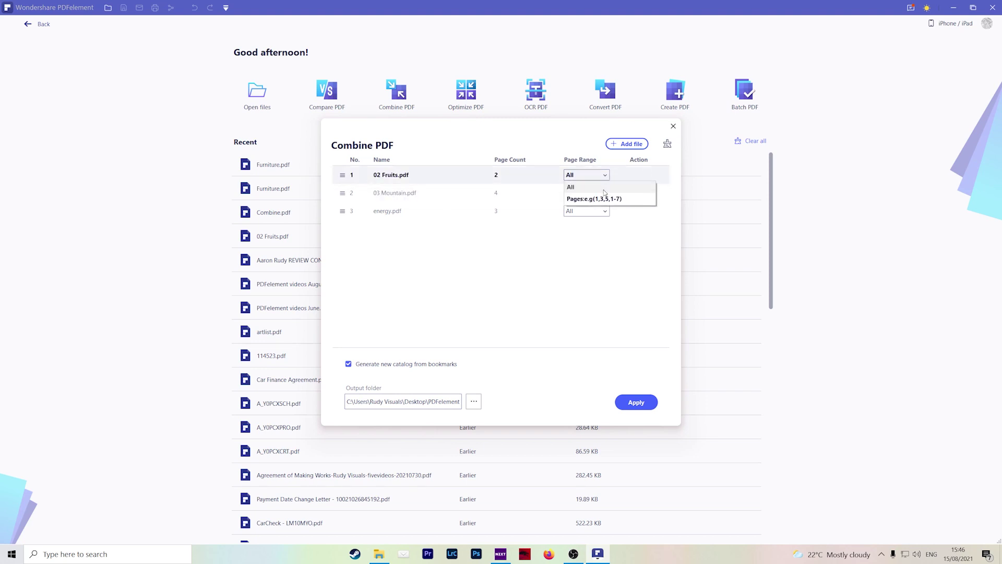
{"action": "left_click", "coordinate": [441, 260]}
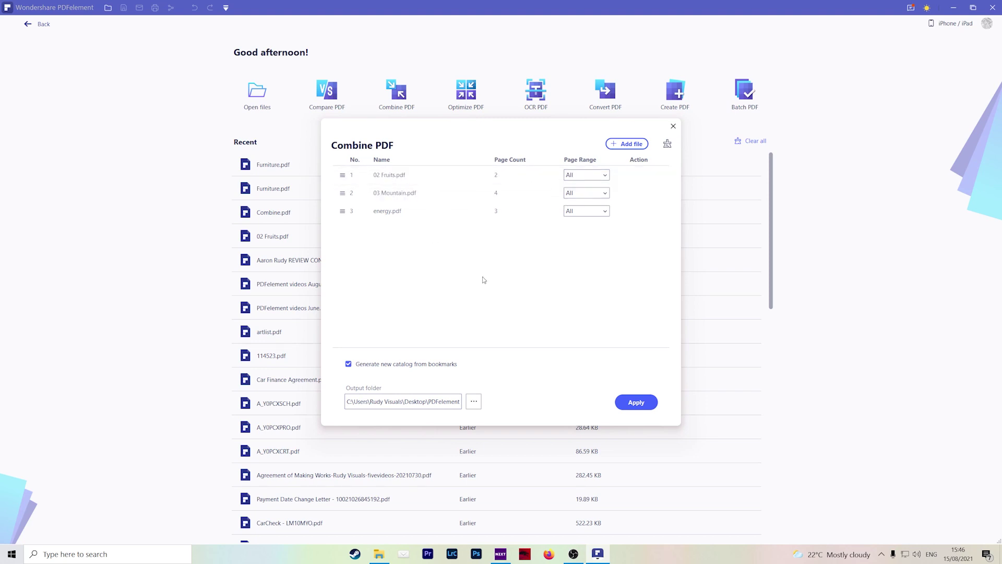
{"action": "left_click", "coordinate": [473, 401]}
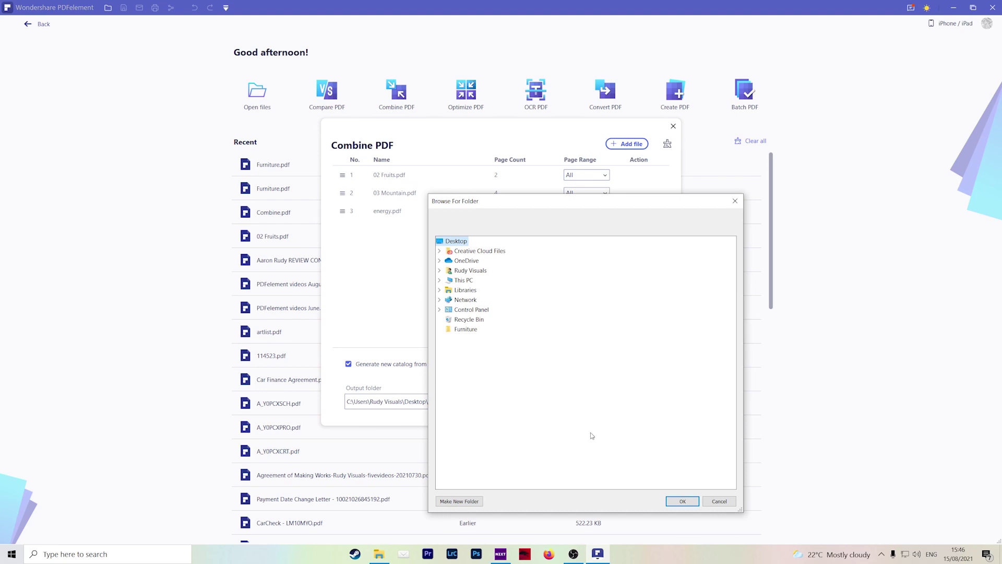
{"action": "left_click", "coordinate": [682, 501]}
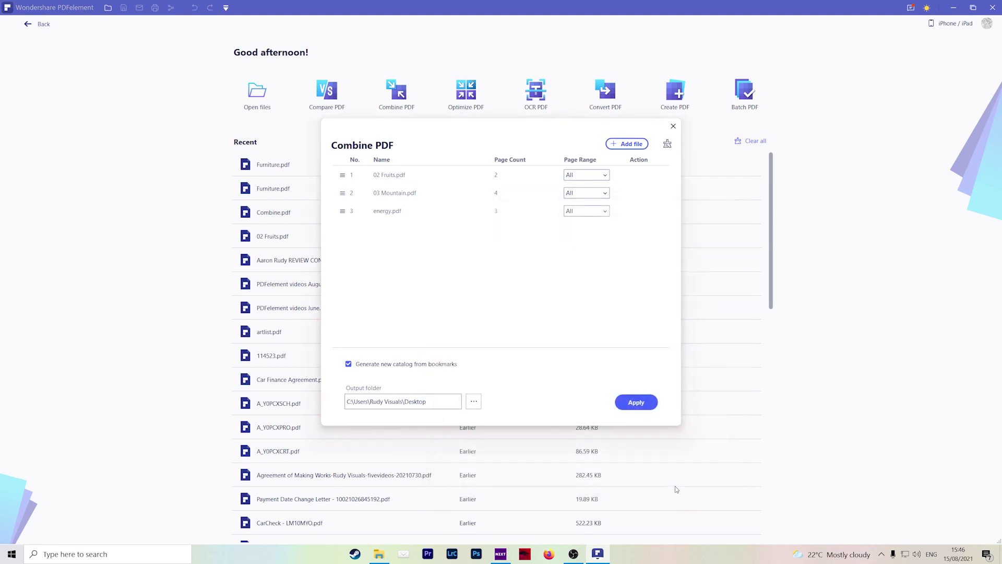
{"action": "left_click", "coordinate": [629, 401]}
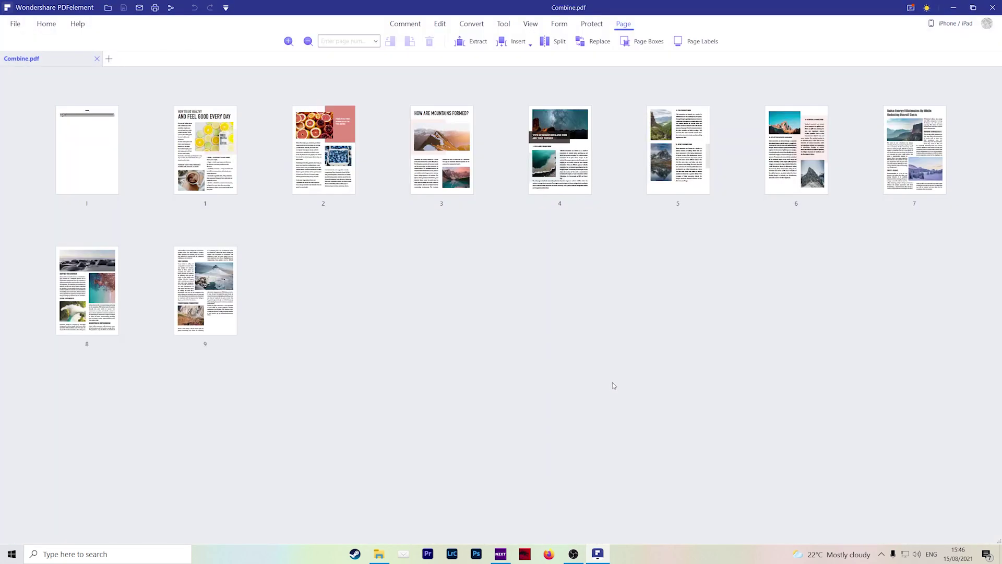
Step: Step through Combine.pdf's catalog page and pages 1 to 8 one by one
{"action": "left_click", "coordinate": [112, 183]}
{"action": "left_click", "coordinate": [211, 176]}
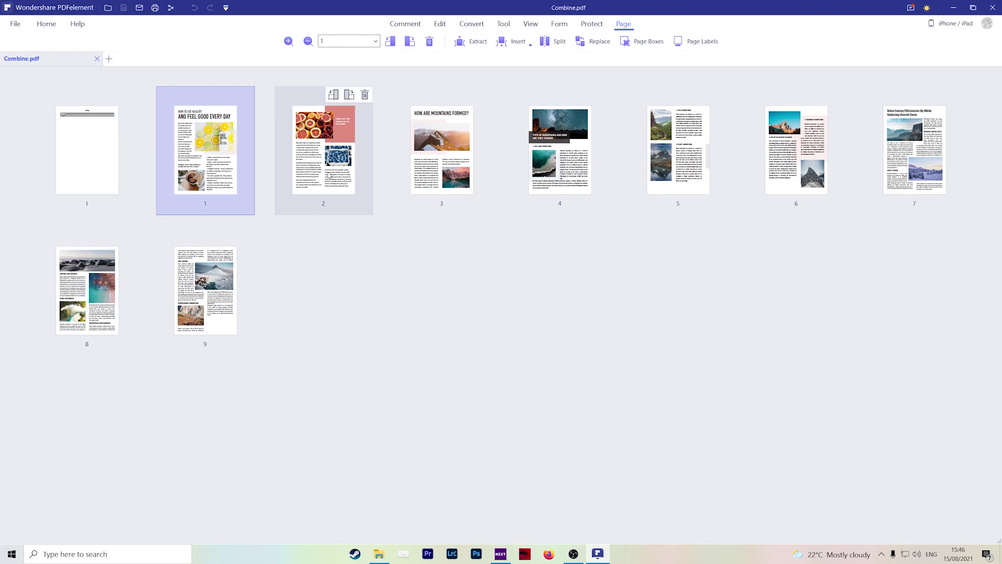
{"action": "left_click", "coordinate": [330, 176]}
{"action": "left_click", "coordinate": [441, 177]}
{"action": "left_click", "coordinate": [537, 178]}
{"action": "left_click", "coordinate": [668, 177]}
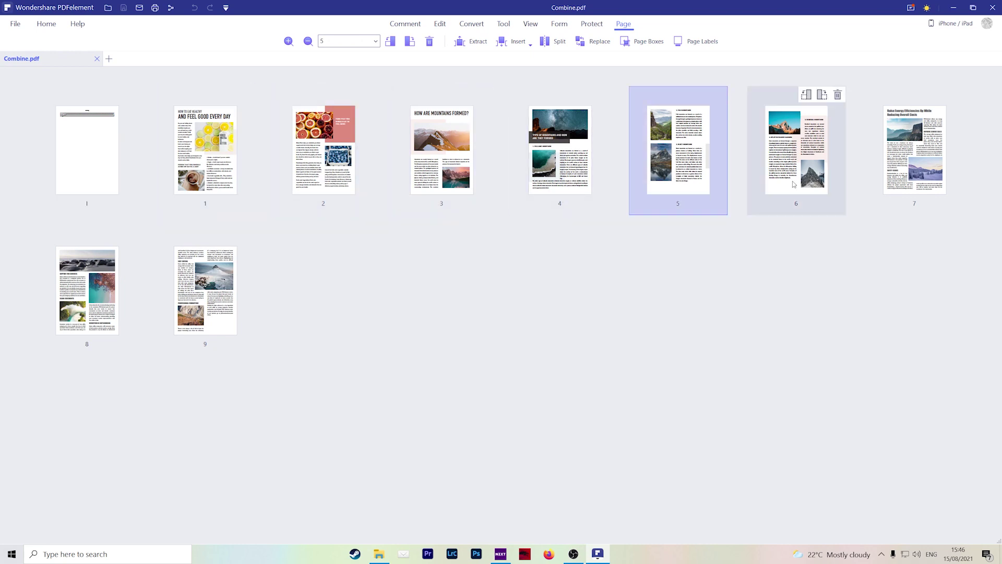
{"action": "left_click", "coordinate": [788, 177]}
{"action": "left_click", "coordinate": [908, 177]}
{"action": "left_click", "coordinate": [90, 327]}
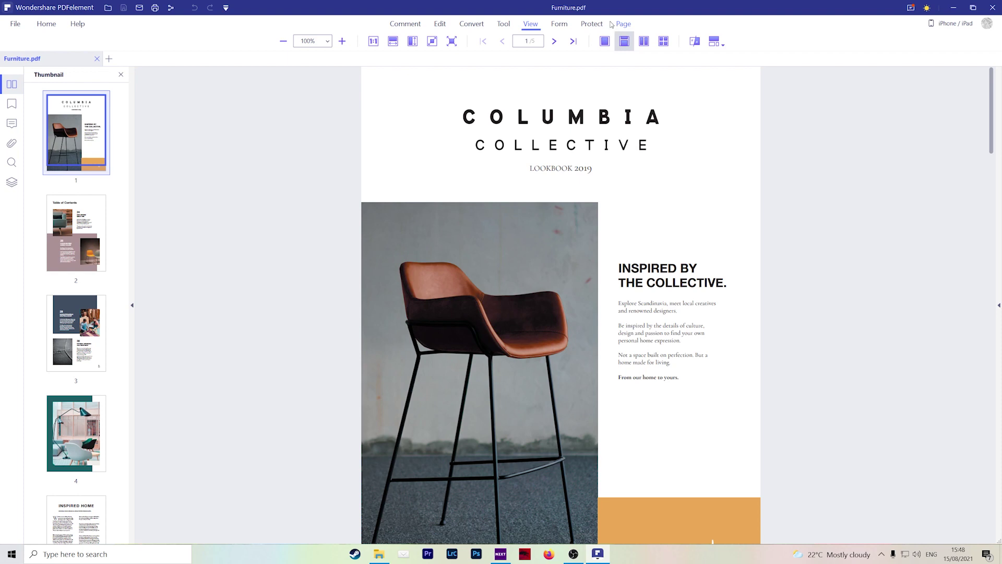
Step: Extract pages 3 and 4 of Furniture.pdf into a new document
{"action": "left_click", "coordinate": [623, 24]}
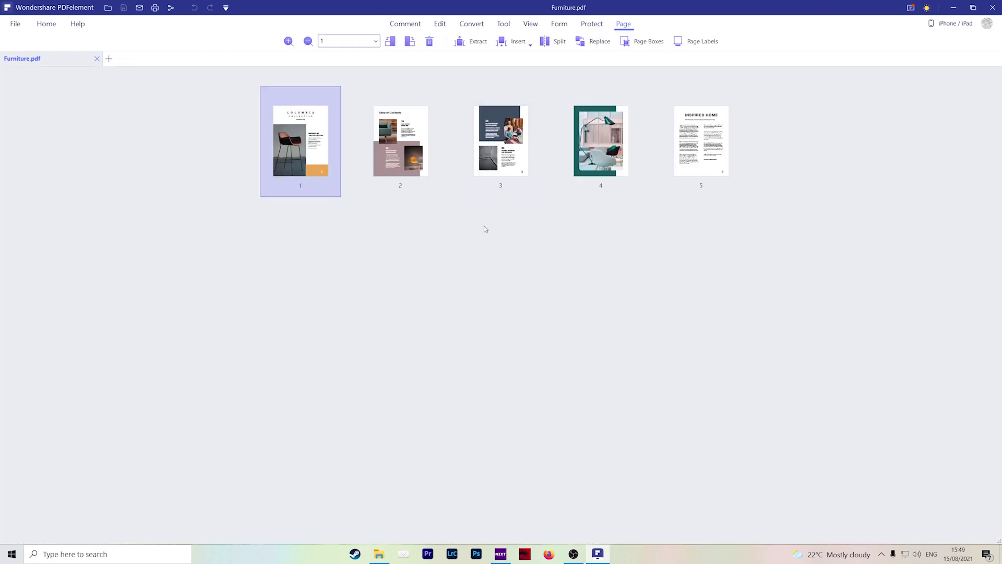
{"action": "left_click", "coordinate": [495, 168]}
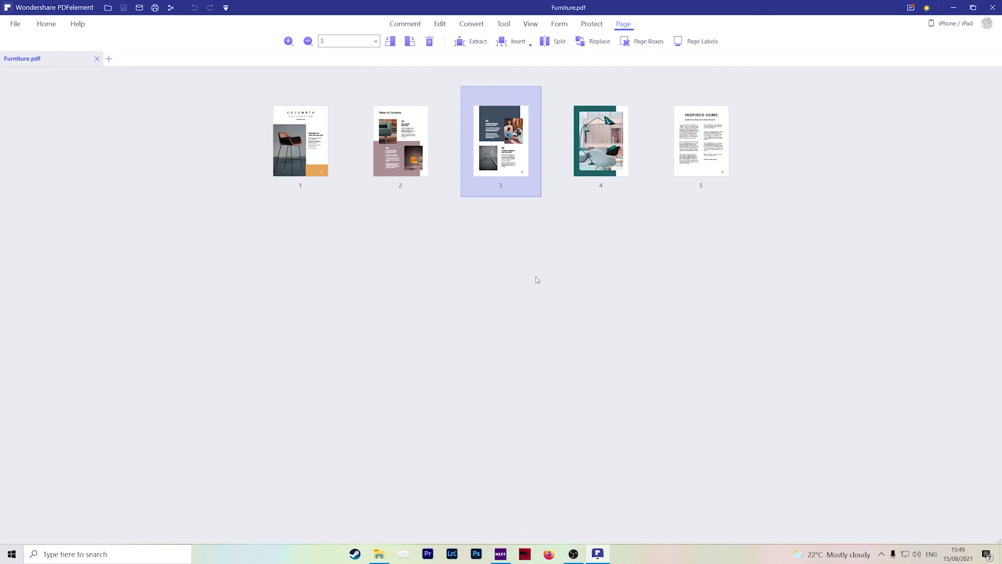
{"action": "left_click", "coordinate": [598, 171], "text": "shift"}
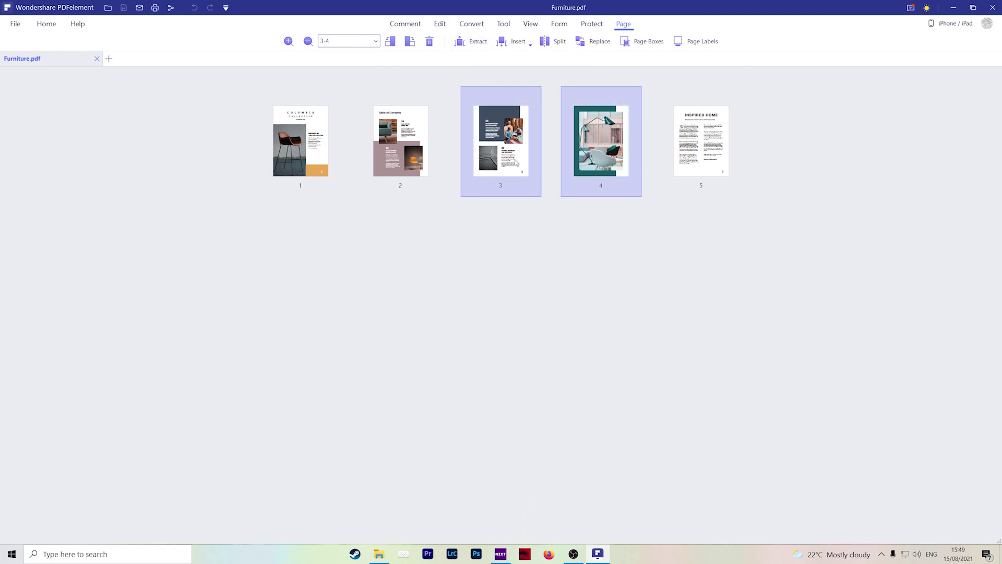
{"action": "left_click", "coordinate": [472, 42]}
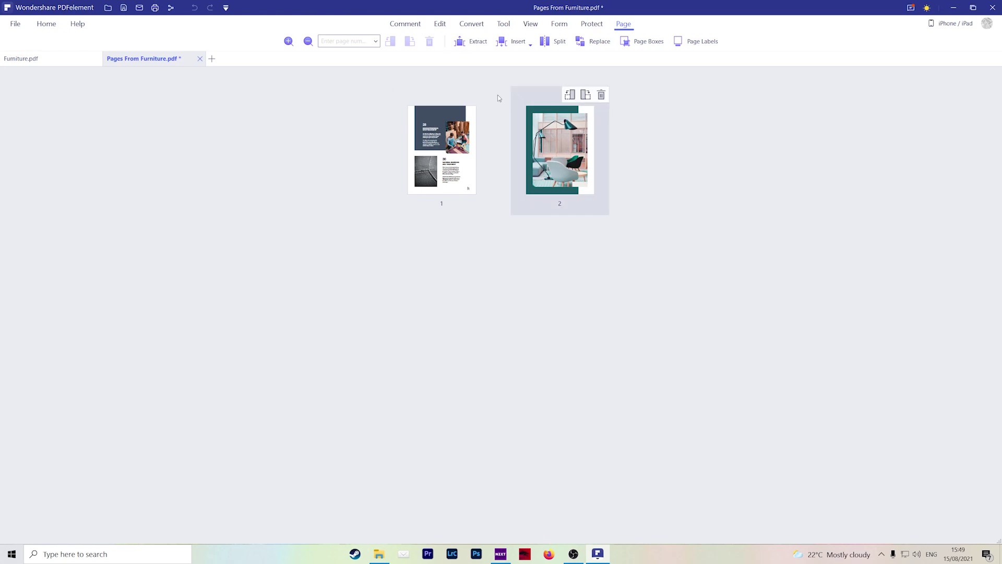
{"action": "left_click_drag", "start_coordinate": [424, 261], "coordinate": [616, 156]}
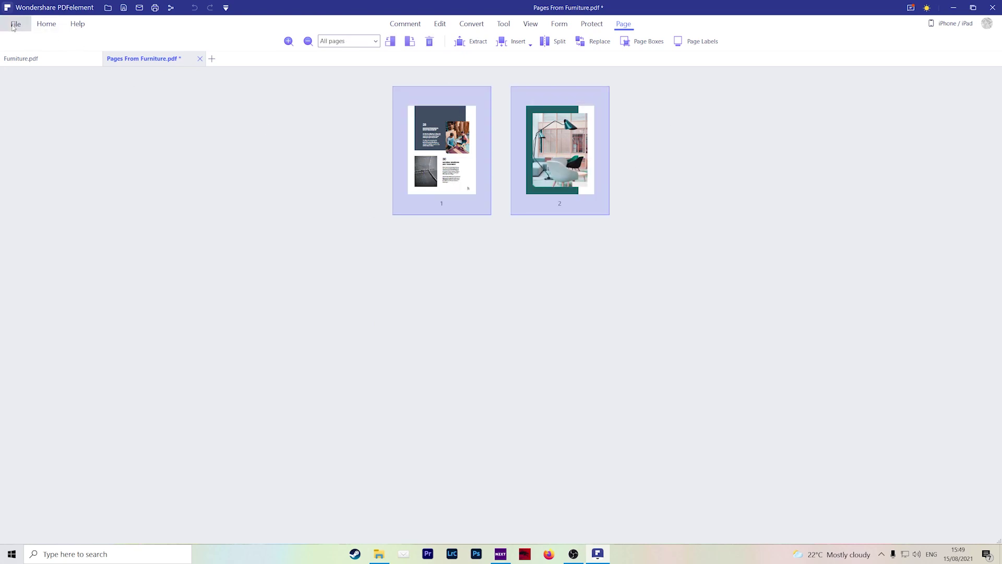
{"action": "left_click", "coordinate": [15, 23]}
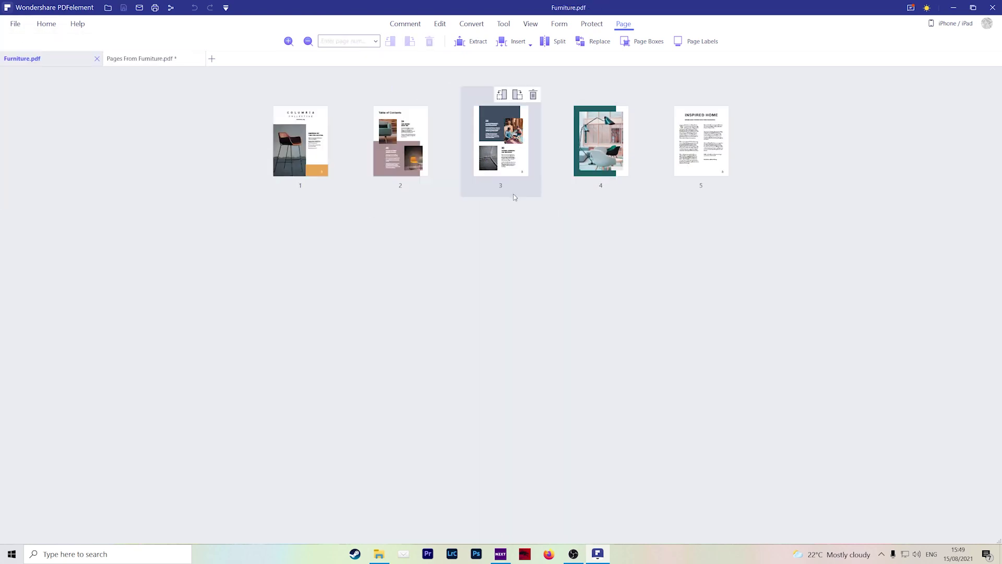
Step: Extract the custom page range 1,3,5 of Furniture.pdf
{"action": "left_click", "coordinate": [477, 43]}
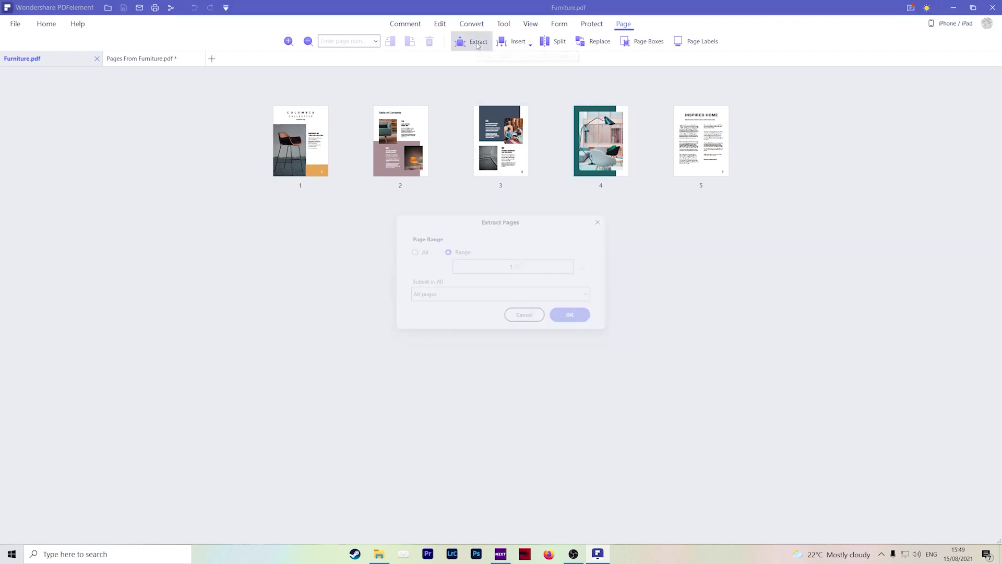
{"action": "left_click", "coordinate": [419, 252]}
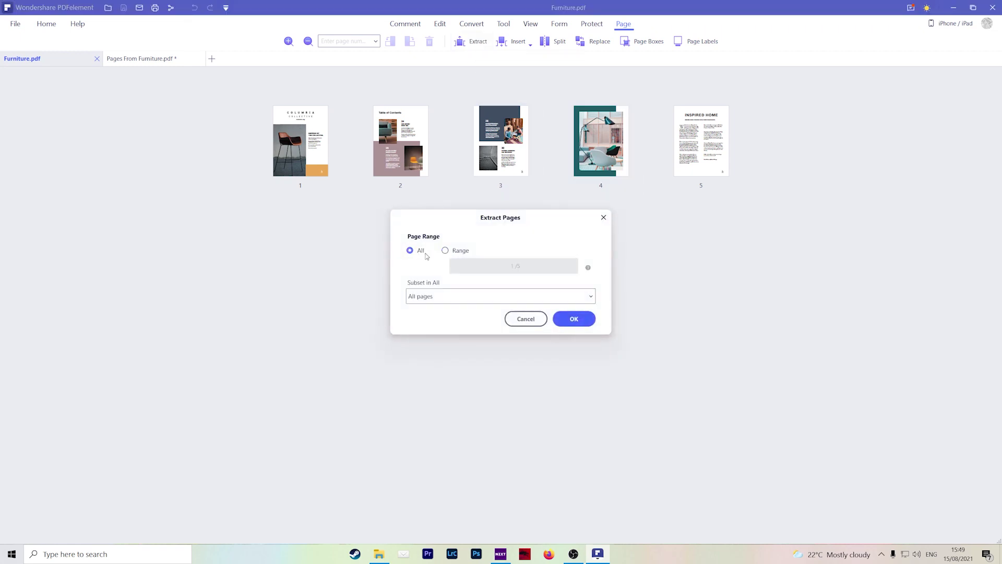
{"action": "left_click", "coordinate": [459, 251]}
{"action": "left_click", "coordinate": [523, 268]}
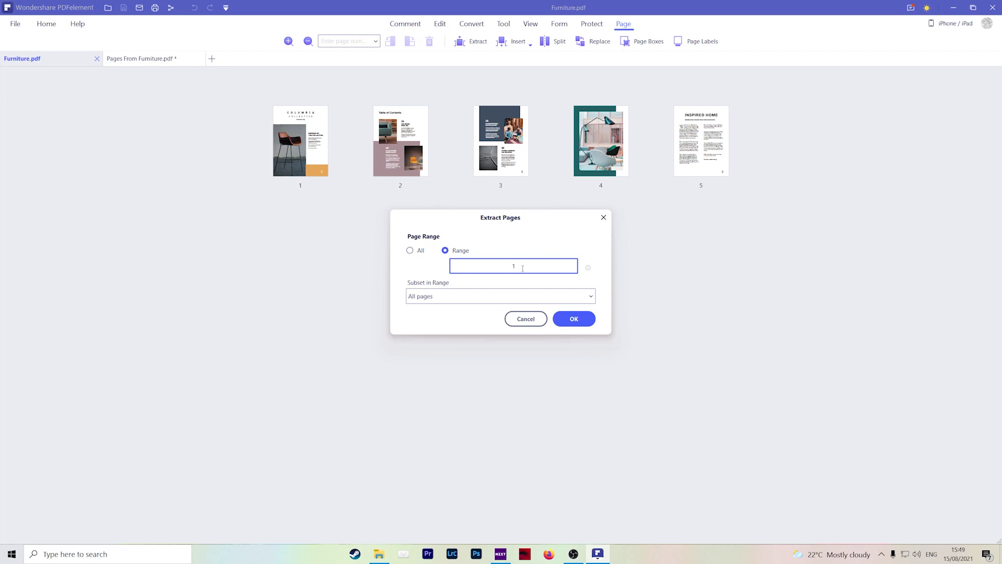
{"action": "type", "text": "1,3,5"}
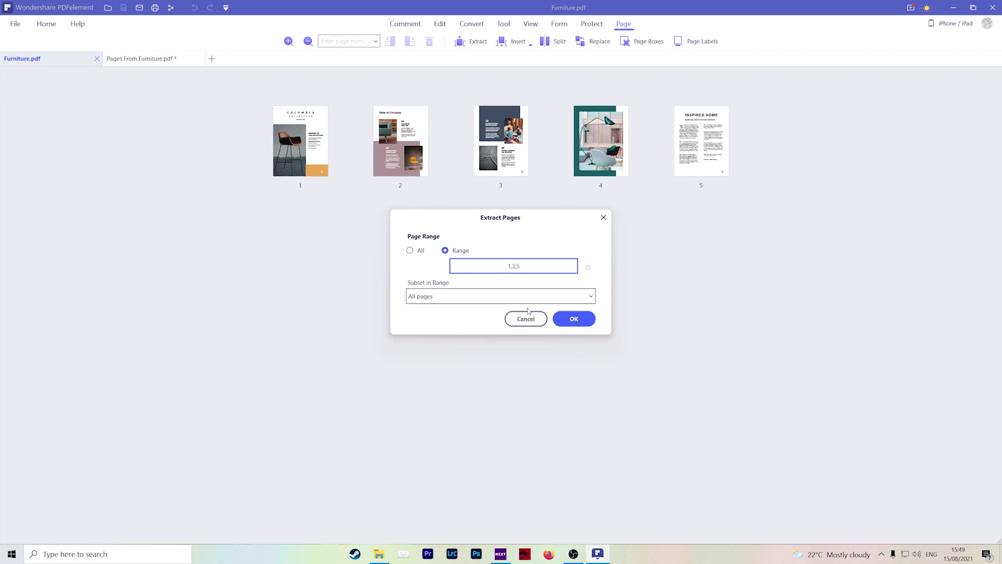
{"action": "left_click", "coordinate": [576, 320]}
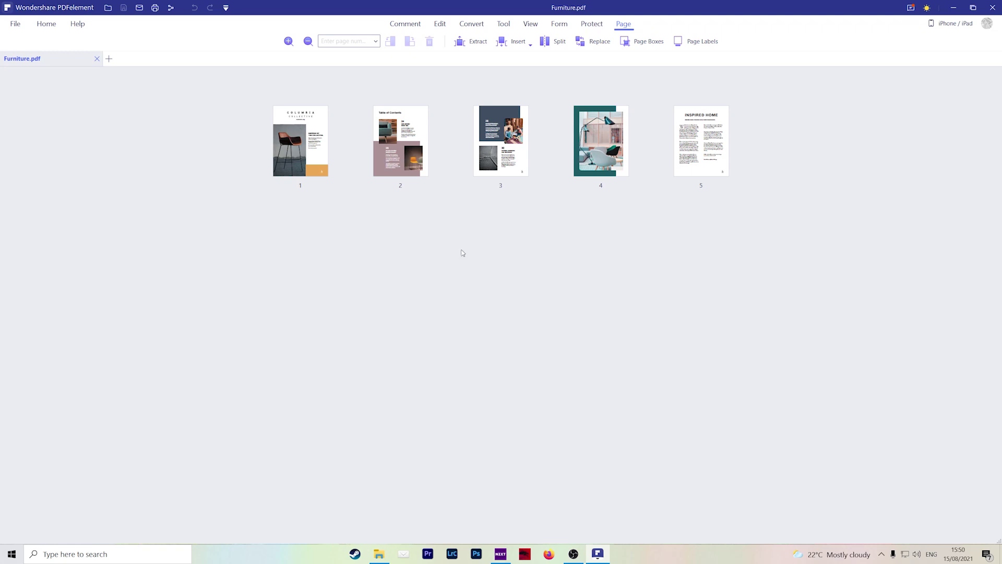
Step: Replace page 5 of Furniture.pdf, choosing 02 Fruits.pdf as the source file
{"action": "left_click", "coordinate": [682, 117]}
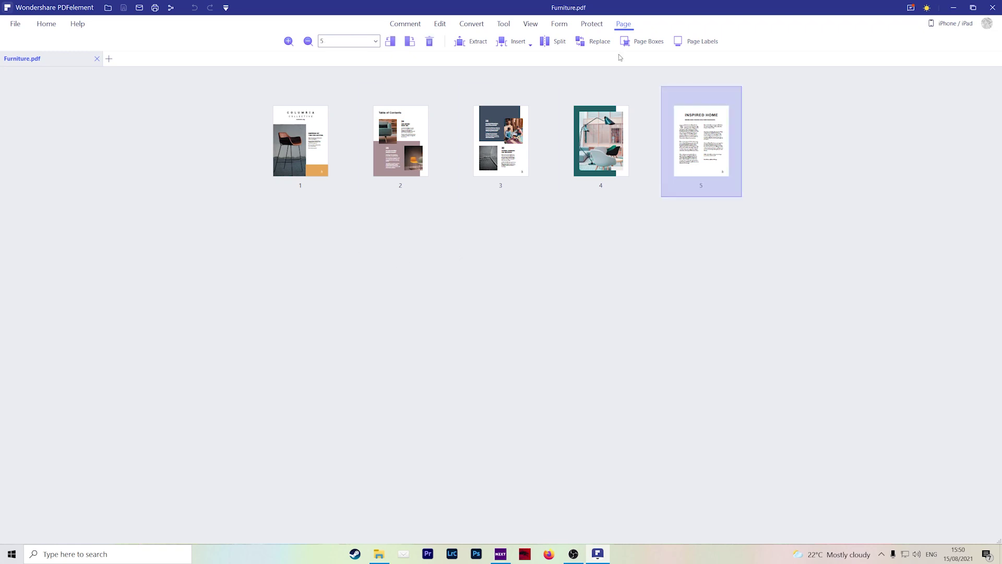
{"action": "left_click", "coordinate": [599, 45]}
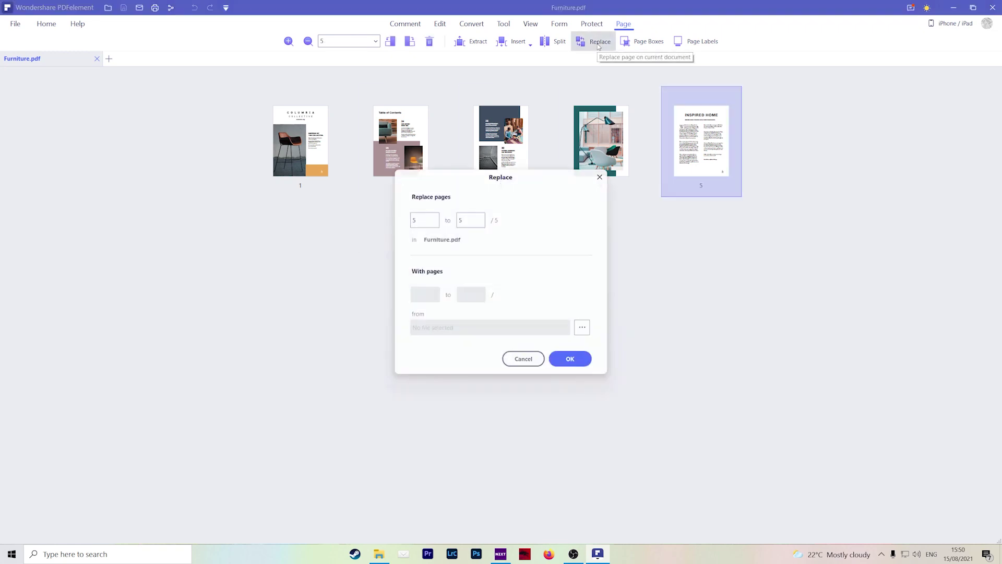
{"action": "left_click", "coordinate": [483, 221]}
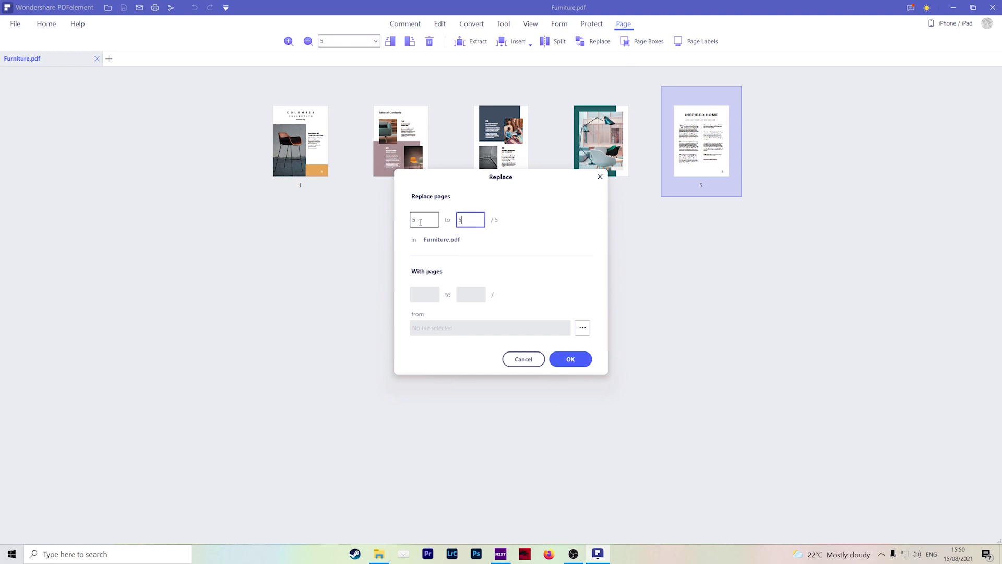
{"action": "left_click", "coordinate": [582, 327]}
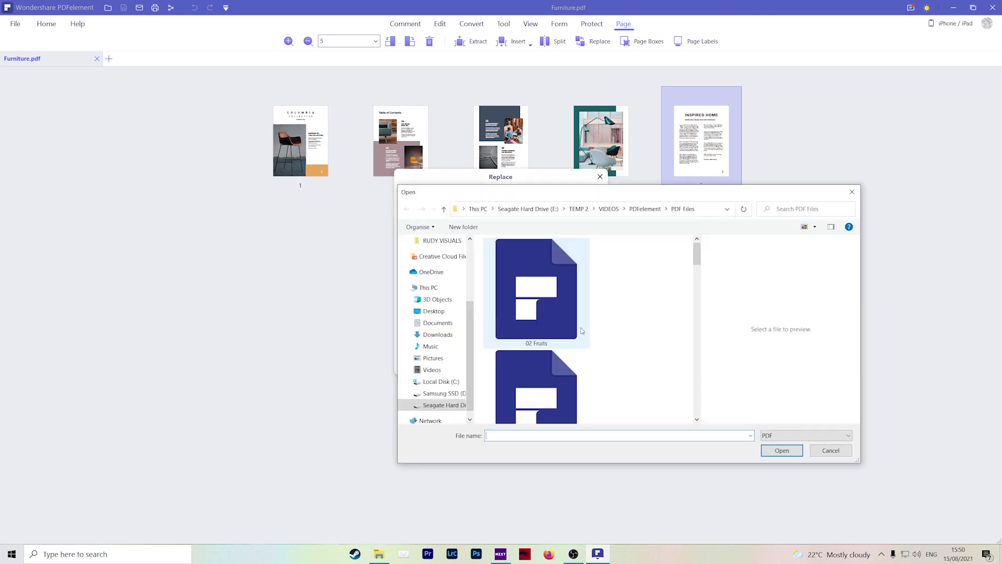
{"action": "left_click", "coordinate": [540, 317]}
{"action": "left_click", "coordinate": [782, 450]}
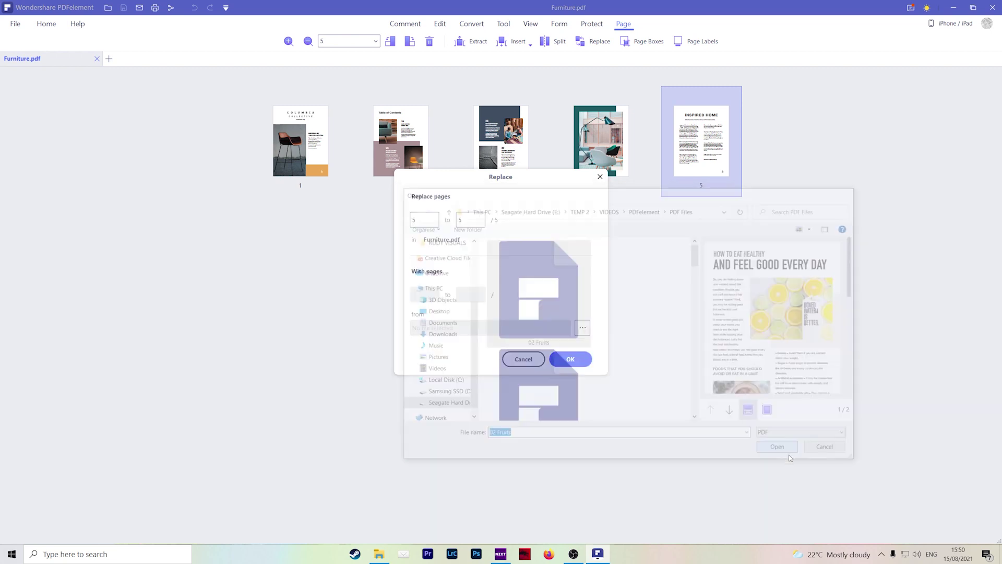
Step: Use 02 Fruits pages 2 to 2 as the replacement and confirm it
{"action": "left_click", "coordinate": [424, 295]}
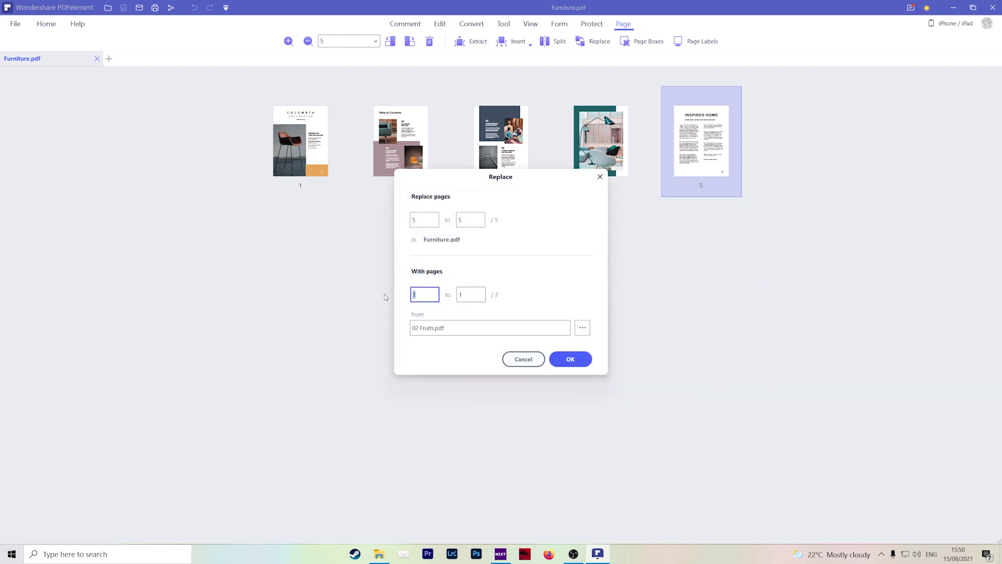
{"action": "type", "text": "2"}
{"action": "key", "text": "Tab"}
{"action": "type", "text": "2"}
{"action": "left_click", "coordinate": [572, 359]}
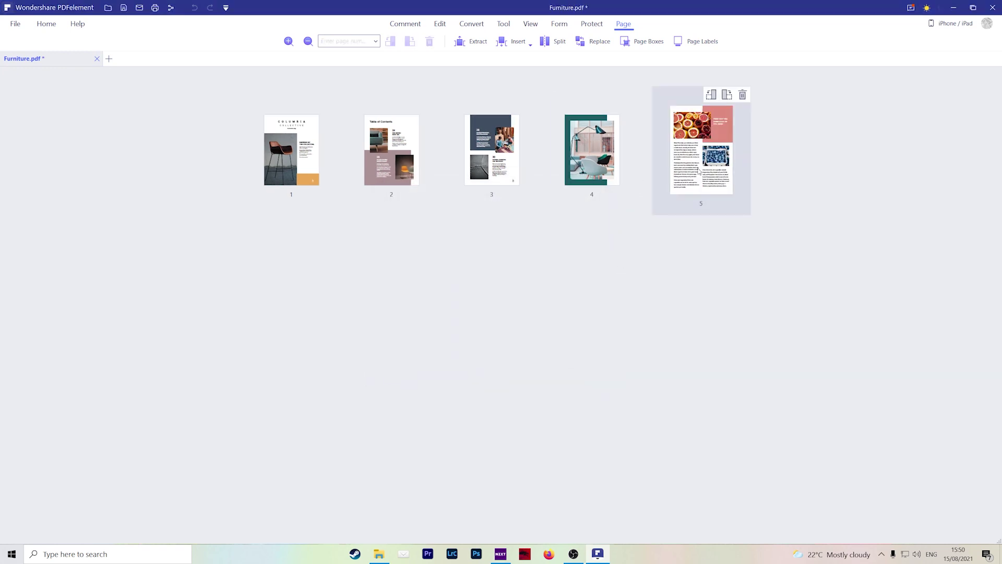
{"action": "left_click", "coordinate": [679, 206]}
{"action": "left_click", "coordinate": [599, 285]}
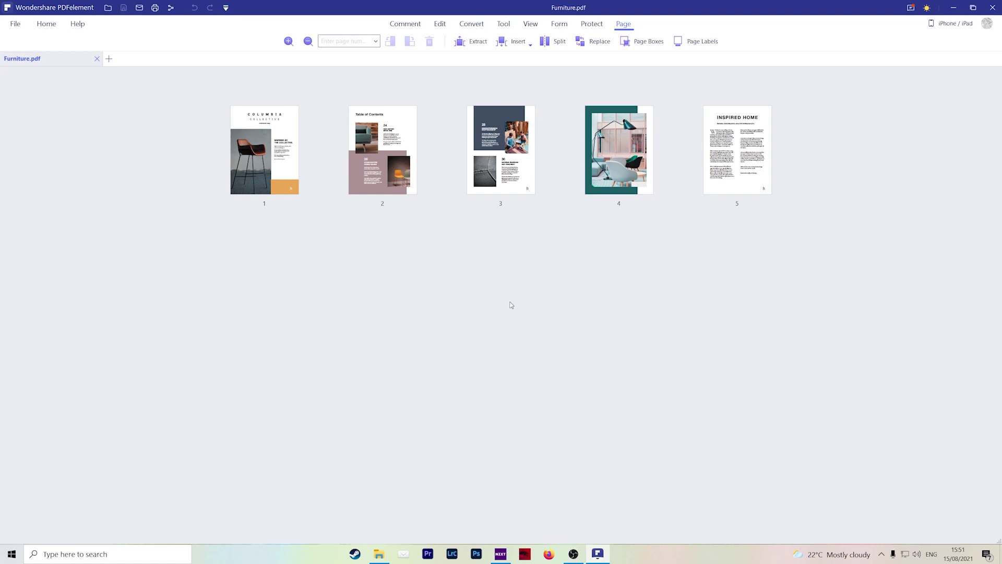
Step: Label all pages with a,b,c lettering, then show the document with page thumbnails
{"action": "left_click", "coordinate": [697, 49]}
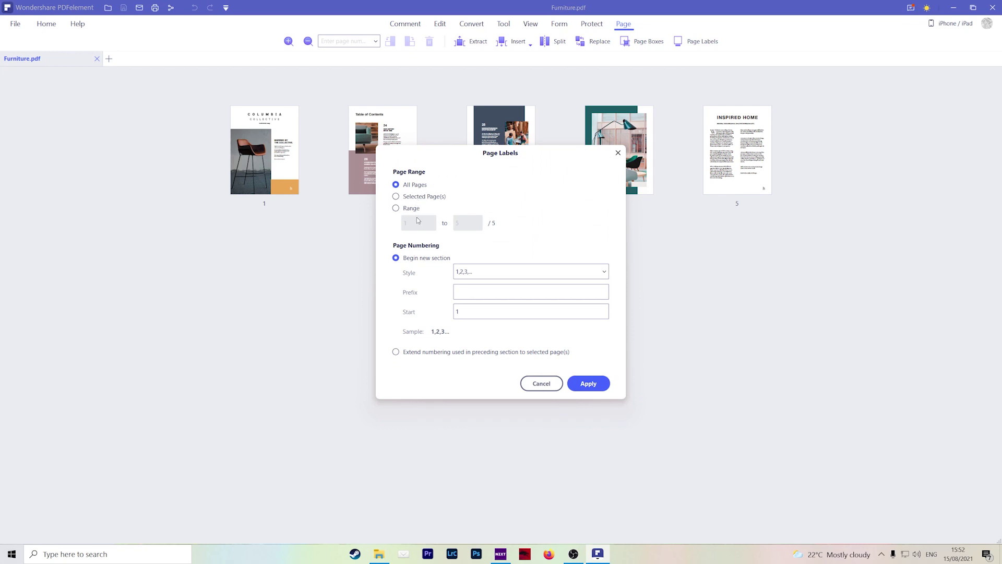
{"action": "left_click", "coordinate": [487, 272]}
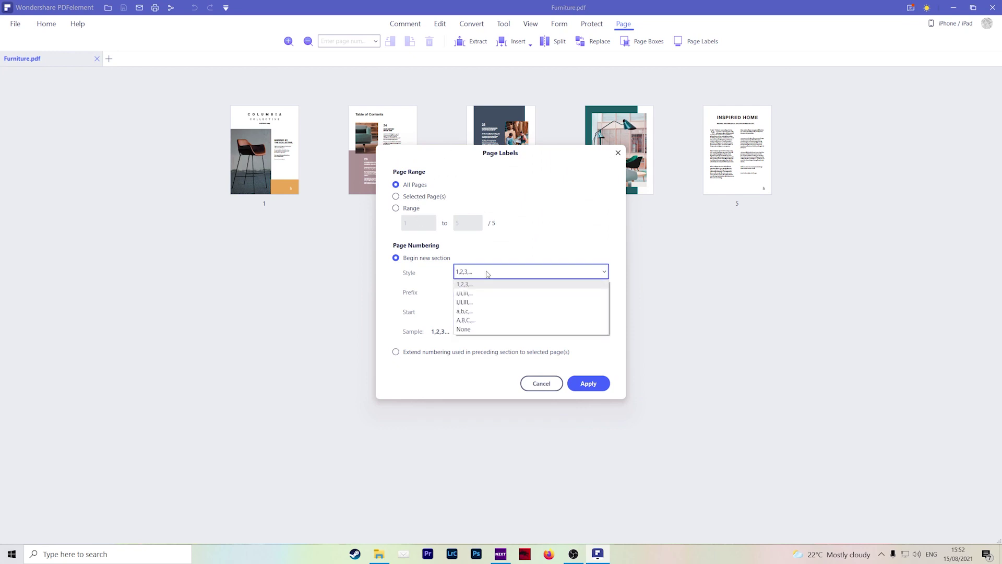
{"action": "left_click", "coordinate": [476, 311]}
{"action": "left_click", "coordinate": [587, 385]}
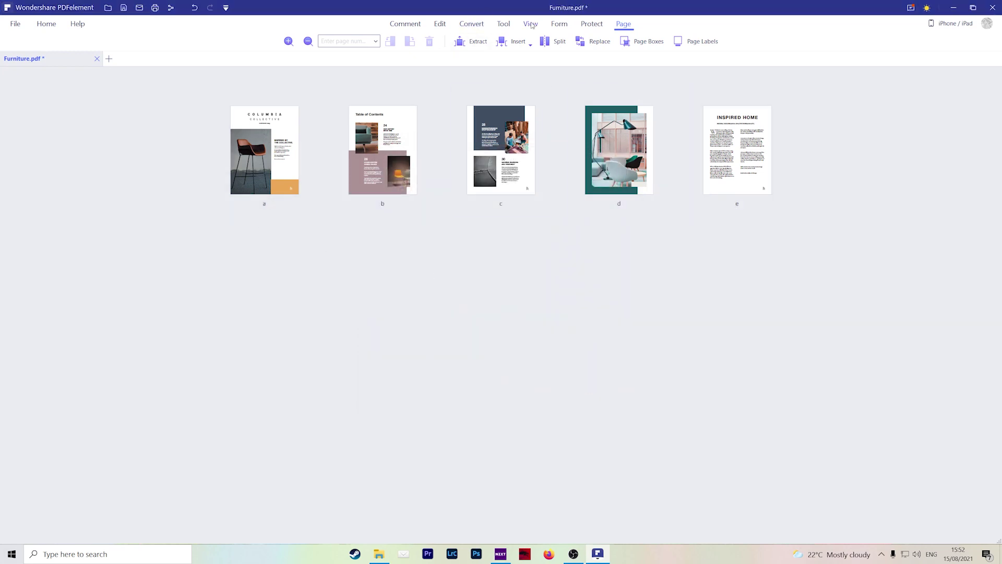
{"action": "left_click", "coordinate": [531, 23]}
{"action": "left_click", "coordinate": [12, 84]}
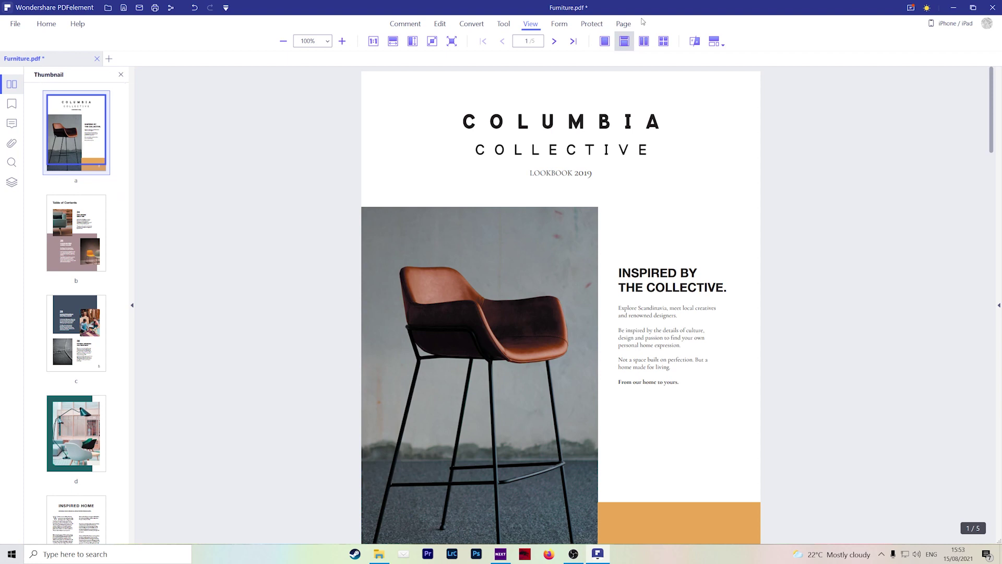
{"action": "left_click", "coordinate": [623, 24]}
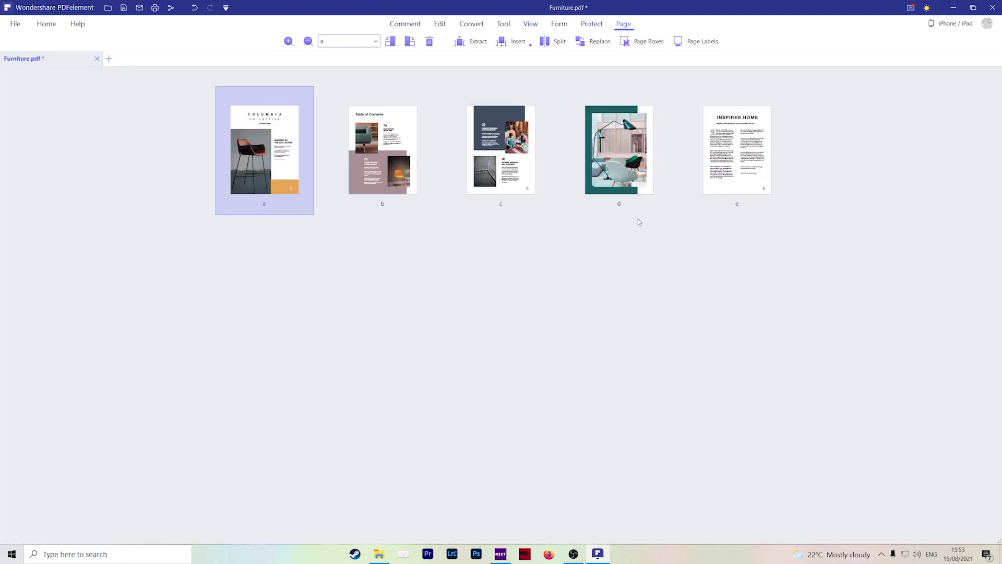
{"action": "mouse_move", "coordinate": [509, 197]}
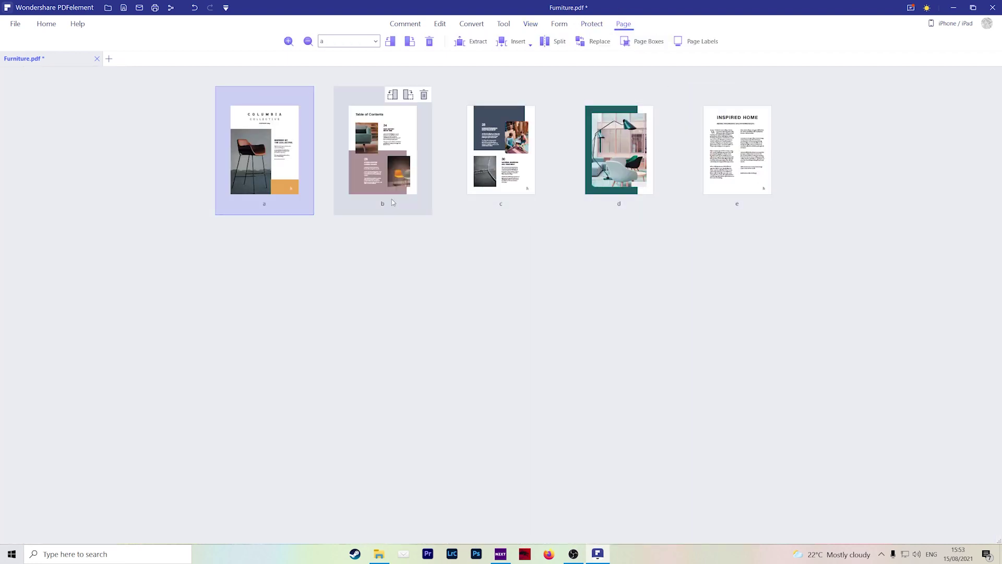
{"action": "double_click", "coordinate": [282, 184]}
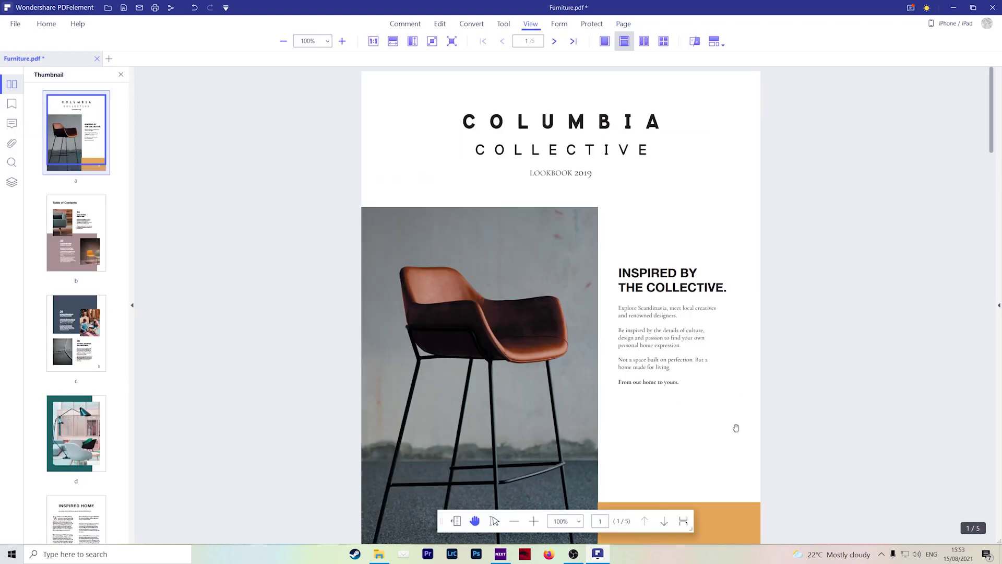
{"action": "scroll", "coordinate": [736, 425], "scroll_direction": "down", "scroll_amount": 2}
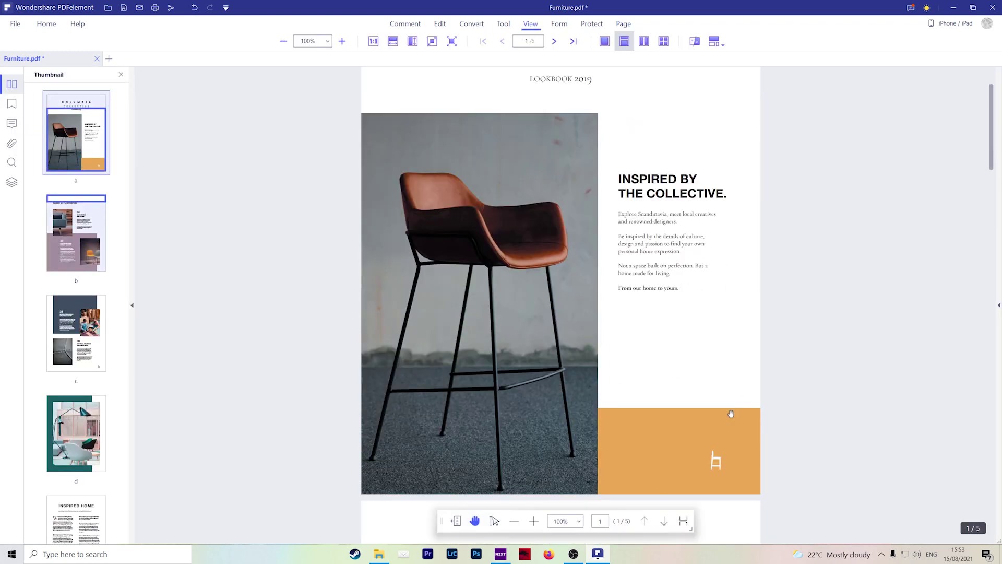